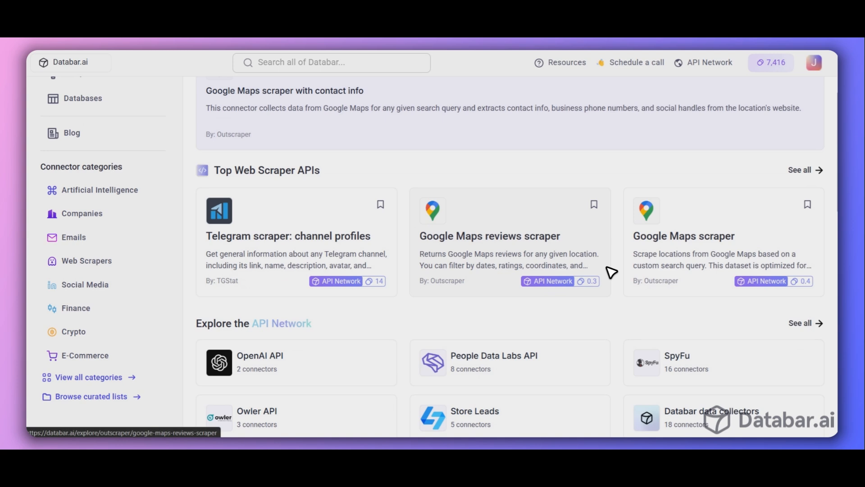
# Look through the API library's connector listings, from web scrapers to email enrichment, app store and reviews APIs.
pyautogui.scroll(-1, 611, 272)
pyautogui.scroll(-1, 611, 272)
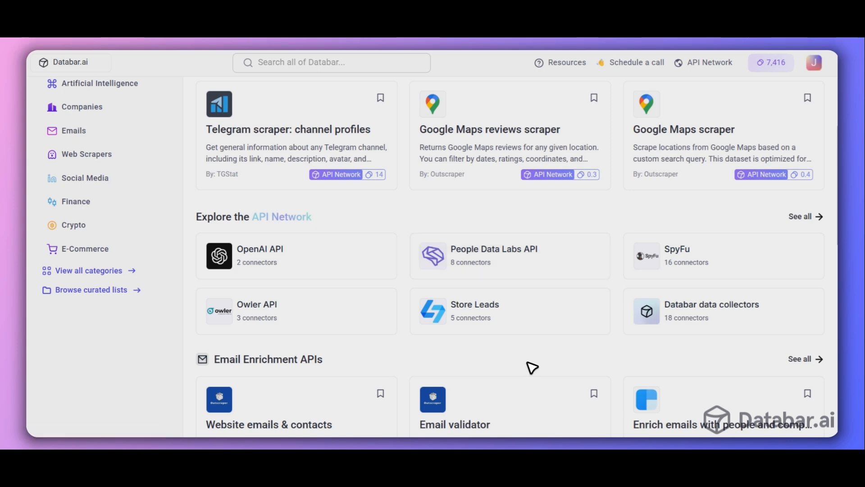
pyautogui.scroll(-5, 532, 367)
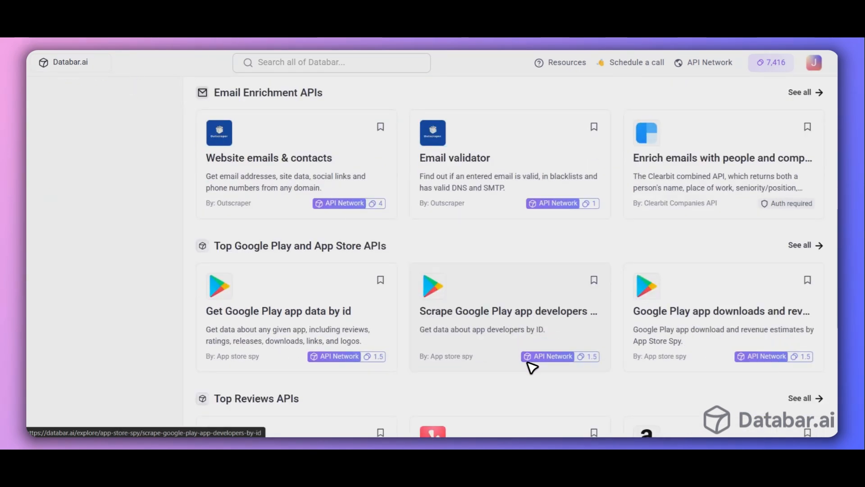
pyautogui.scroll(-1, 522, 282)
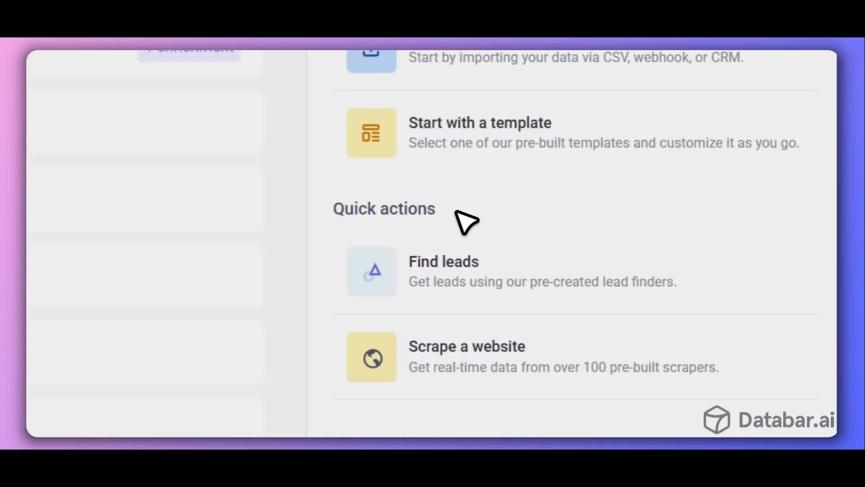
# Open the lead finders and choose the first Search companies with filters source under Search people & companies.
pyautogui.click(466, 280)
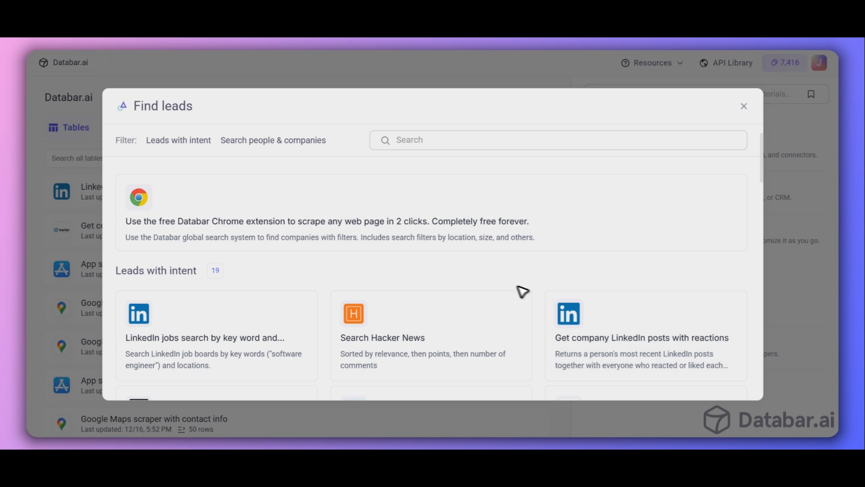
pyautogui.scroll(-3, 518, 256)
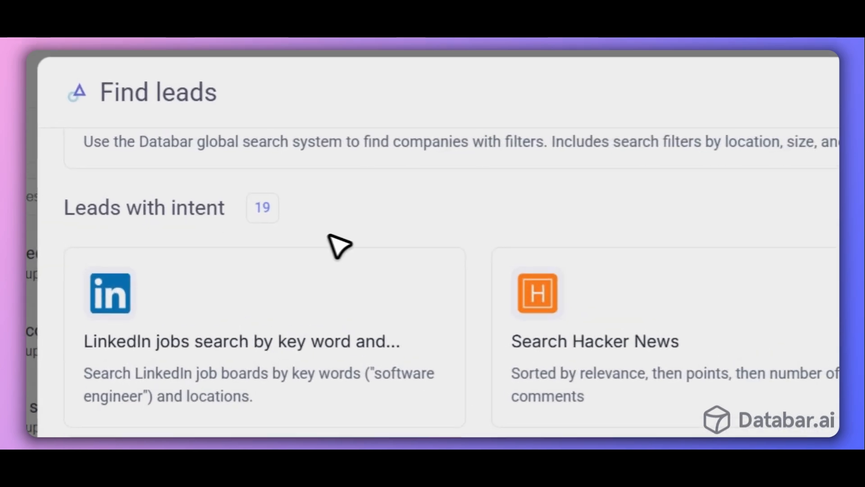
pyautogui.scroll(-6, 512, 201)
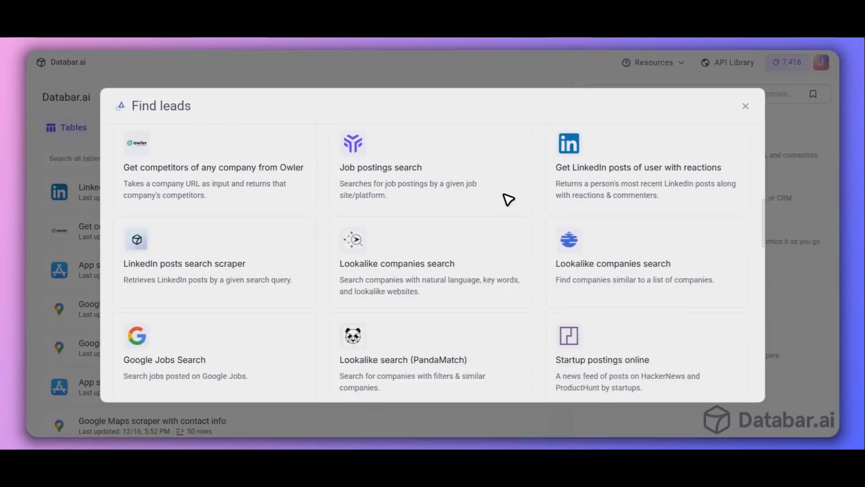
pyautogui.scroll(-8, 505, 197)
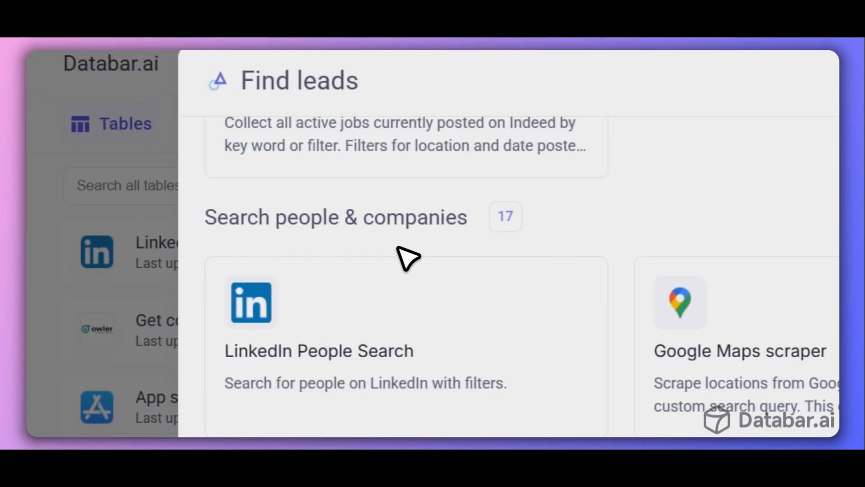
pyautogui.scroll(-2, 481, 185)
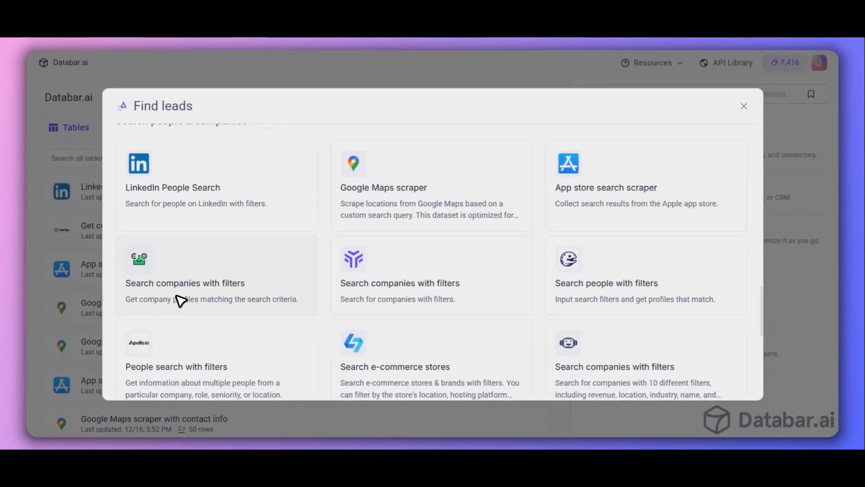
pyautogui.click(180, 299)
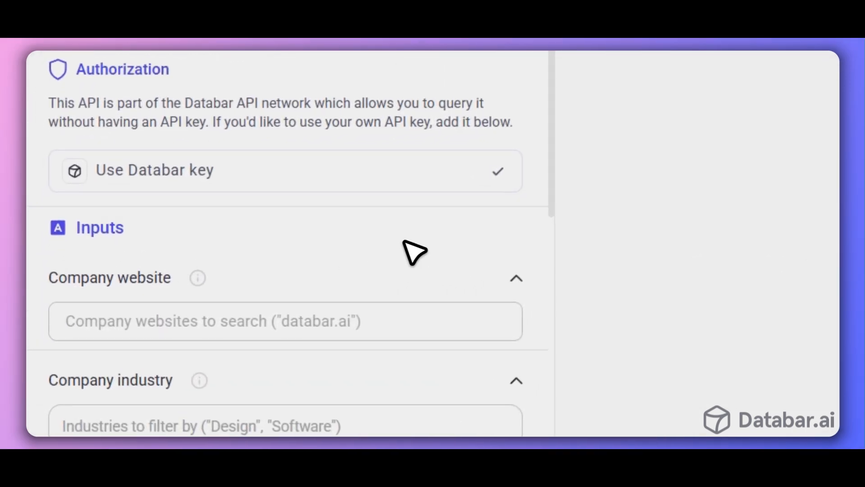
# Examine the filters available for the company search, from website and industry to revenue, size and founding year.
pyautogui.scroll(-5, 448, 246)
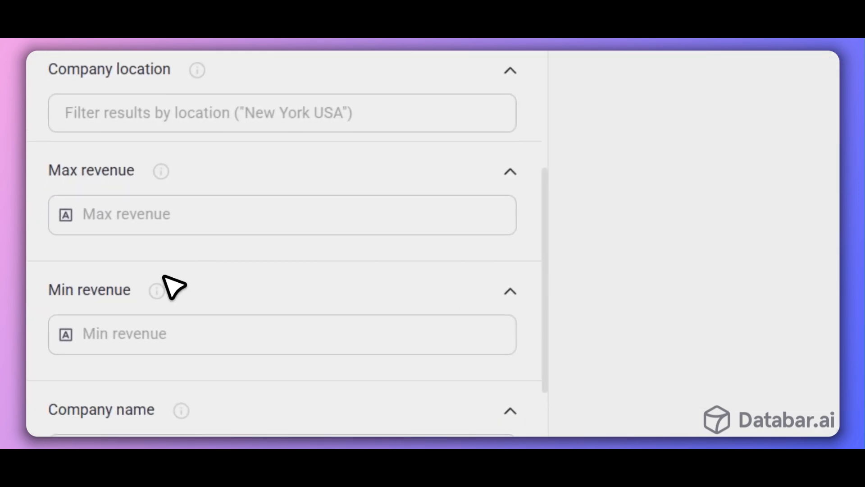
pyautogui.scroll(-1, 184, 298)
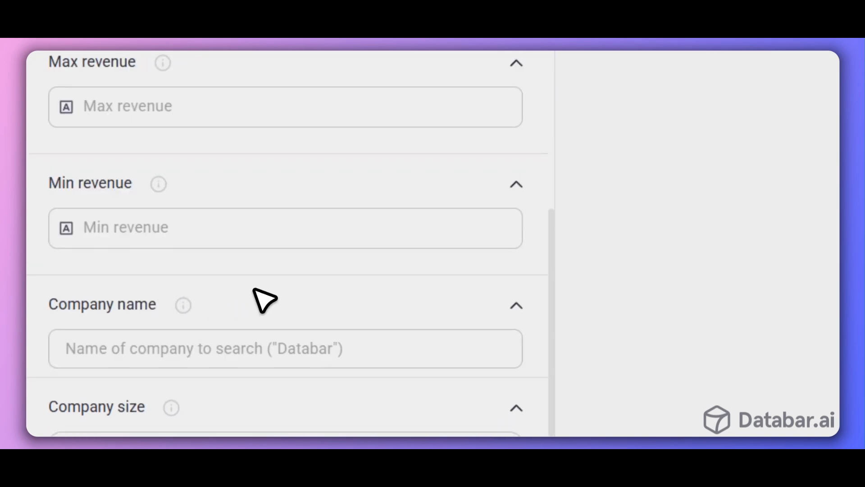
pyautogui.scroll(3, 265, 300)
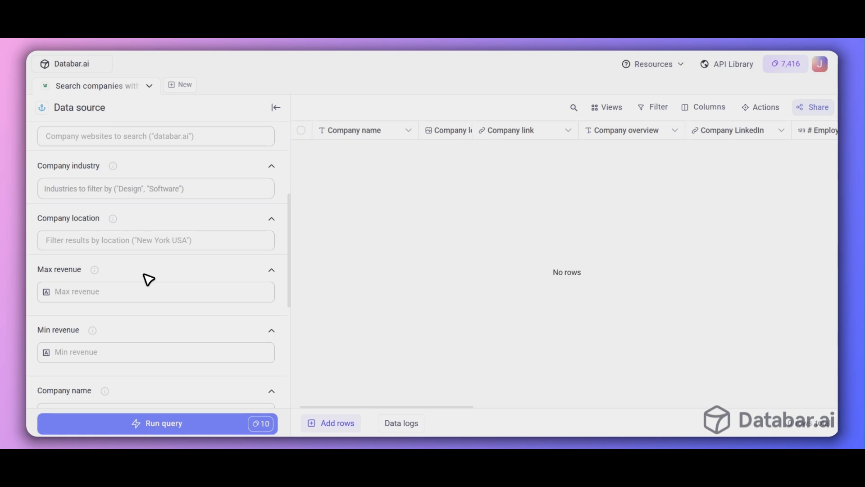
pyautogui.scroll(2, 149, 280)
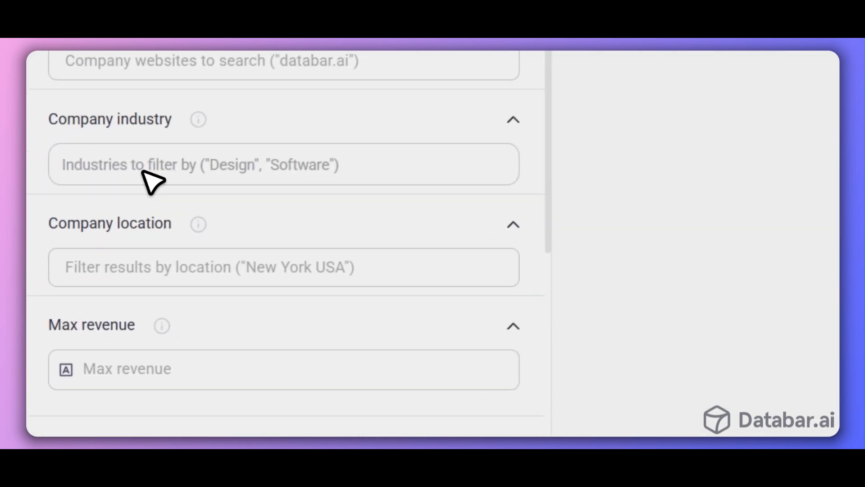
pyautogui.scroll(-2, 140, 293)
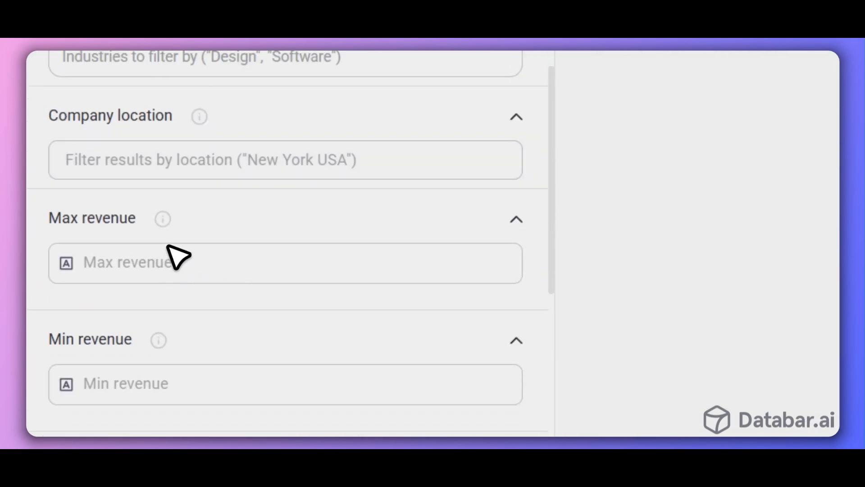
pyautogui.scroll(-4, 168, 247)
pyautogui.scroll(-2, 212, 315)
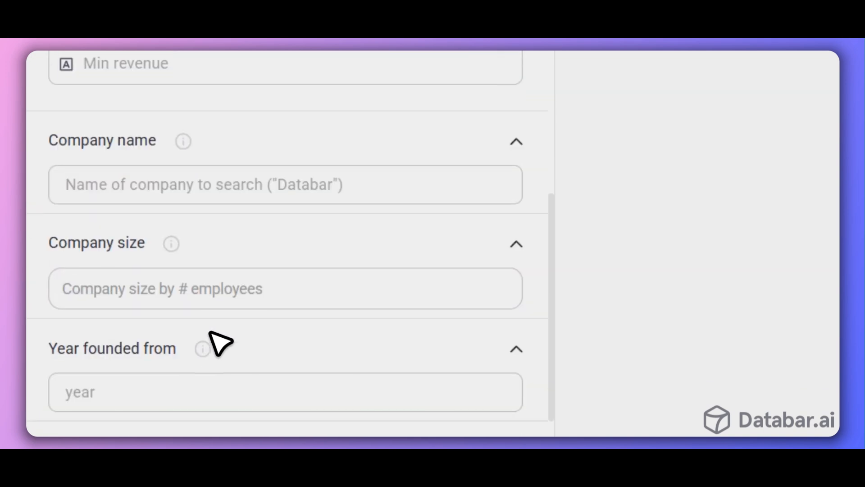
pyautogui.scroll(8, 282, 329)
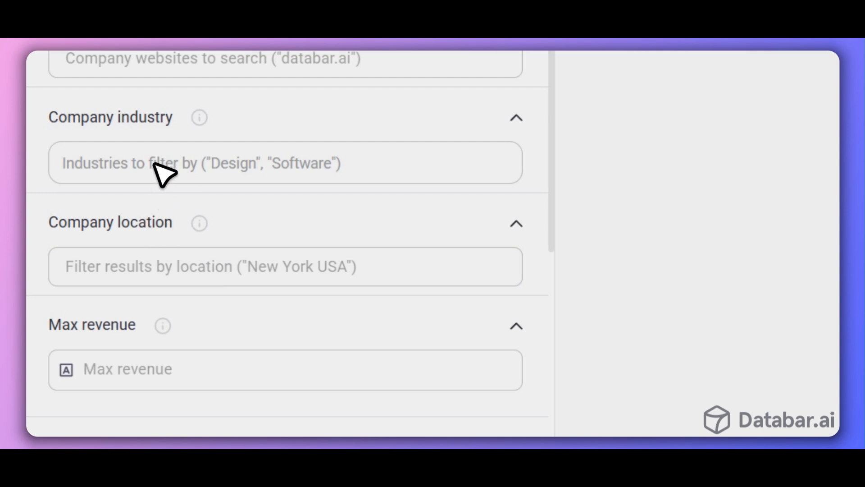
# Find "construction" among the company industries and set the industry filter to Construction.
pyautogui.click(164, 174)
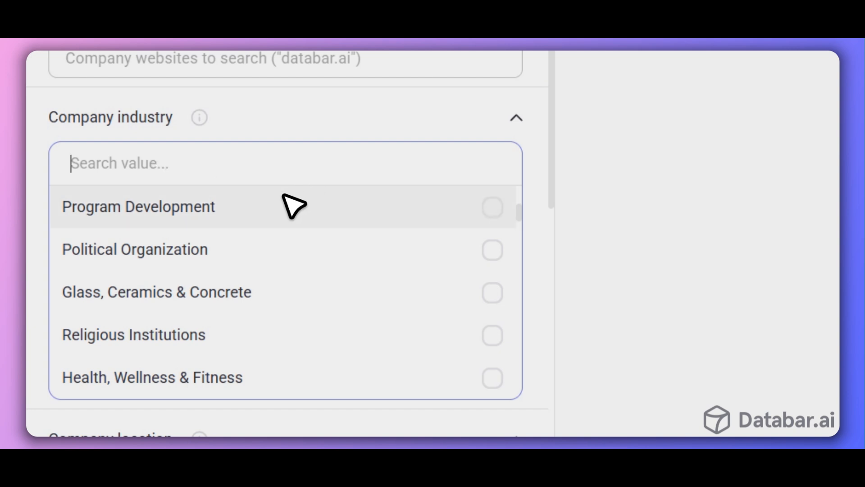
pyautogui.scroll(-10, 272, 238)
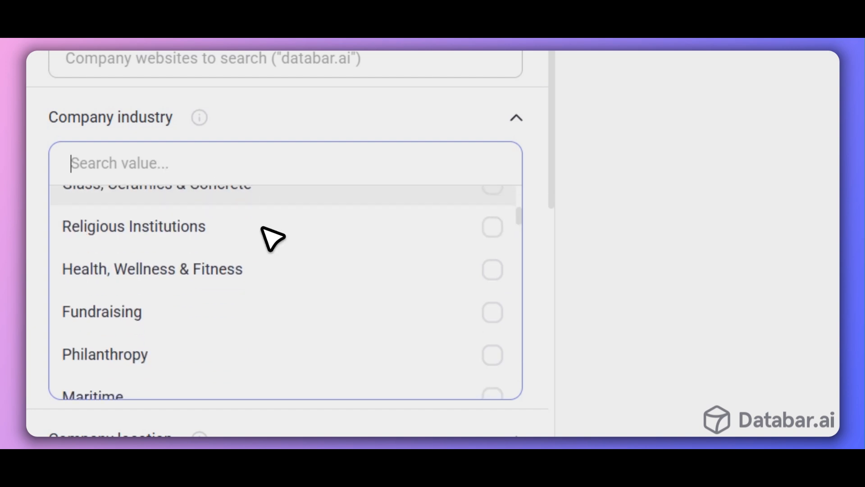
pyautogui.scroll(-12, 272, 238)
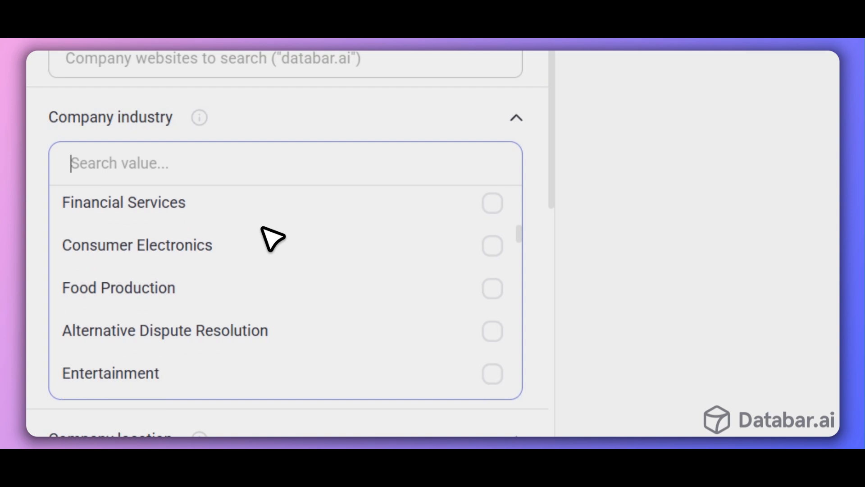
pyautogui.scroll(-10, 272, 238)
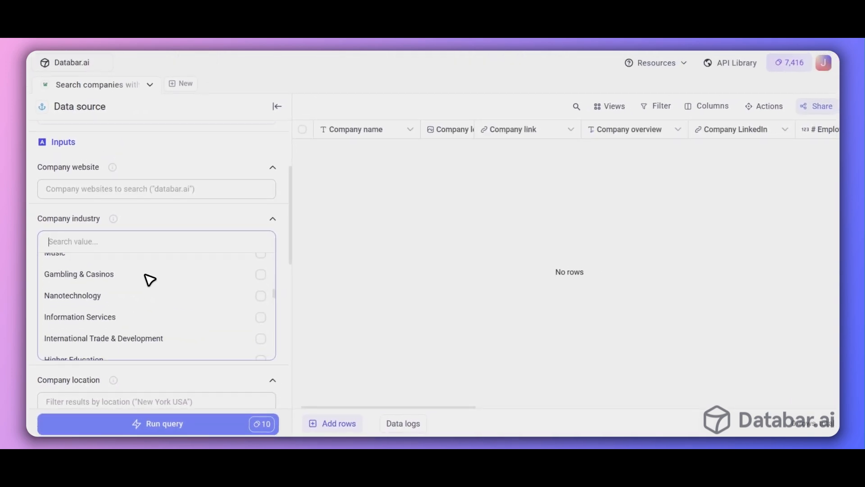
pyautogui.scroll(-7, 150, 279)
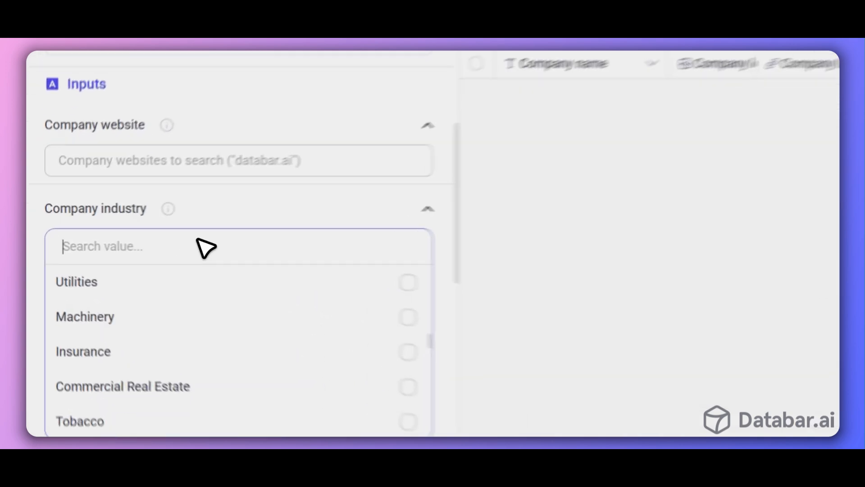
pyautogui.click(199, 241)
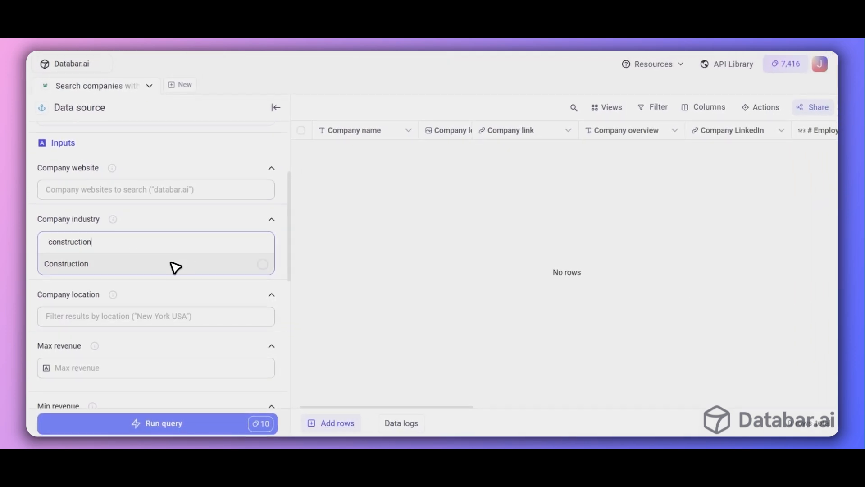
pyautogui.click(263, 264)
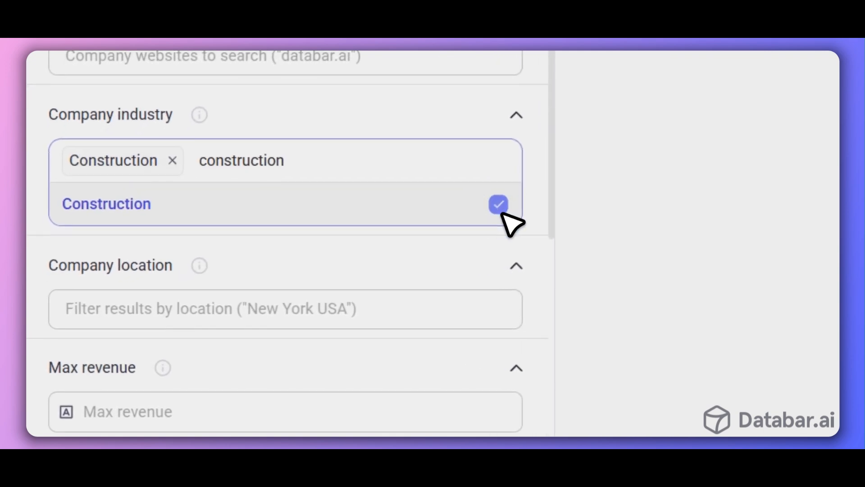
pyautogui.click(531, 226)
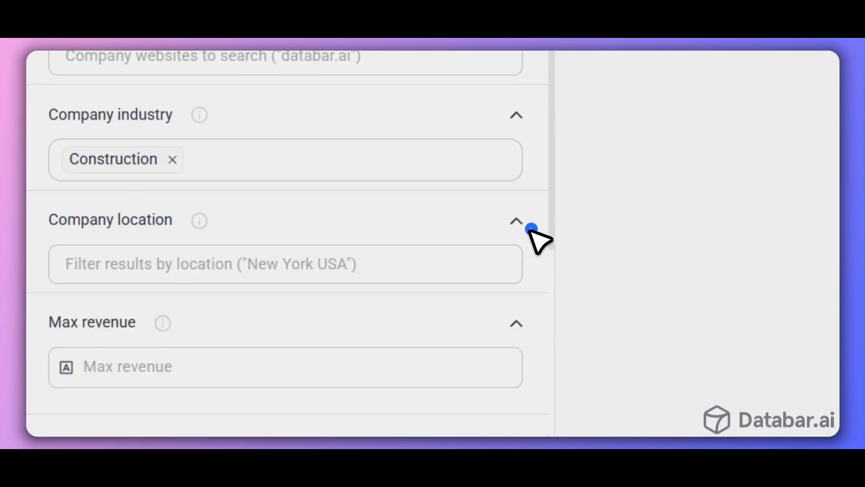
# Set the company location filter to "new york" and the minimum revenue to 5M.
pyautogui.click(286, 272)
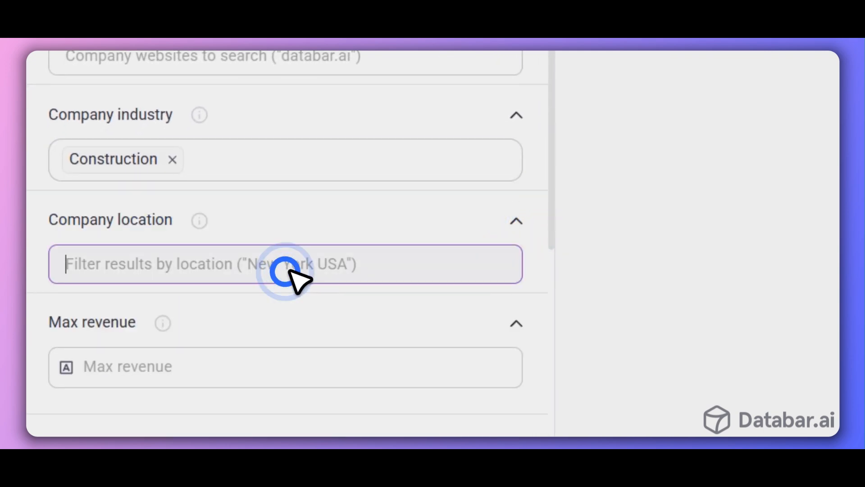
pyautogui.write('new york')
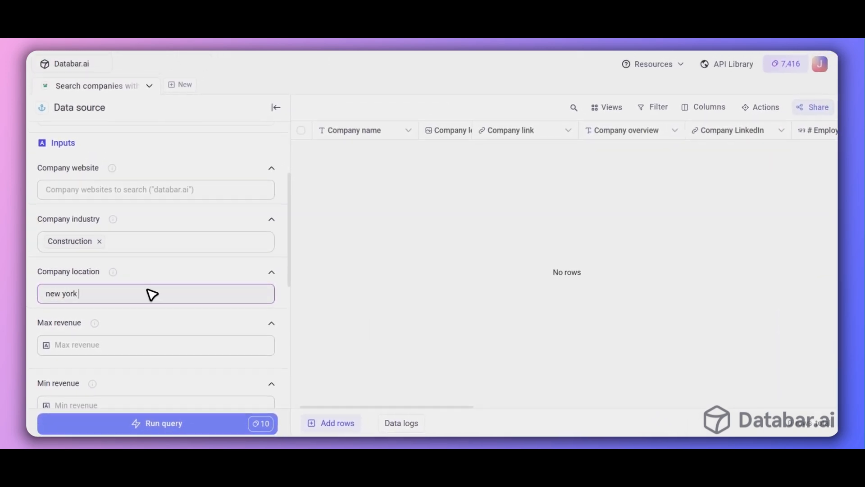
pyautogui.scroll(-3, 135, 288)
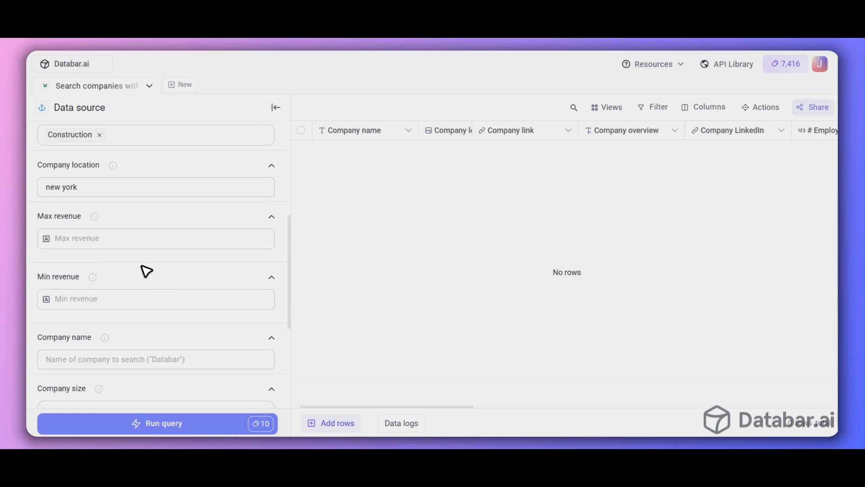
pyautogui.click(159, 265)
pyautogui.click(156, 265)
pyautogui.scroll(-2, 155, 265)
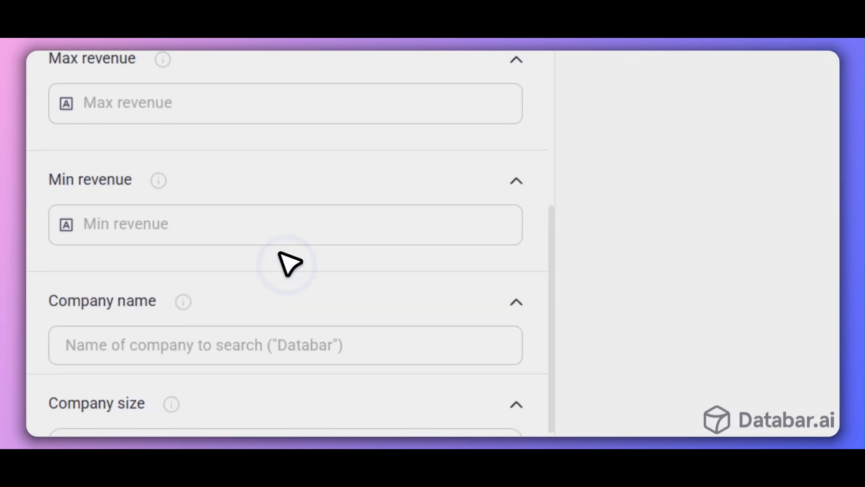
pyautogui.click(223, 223)
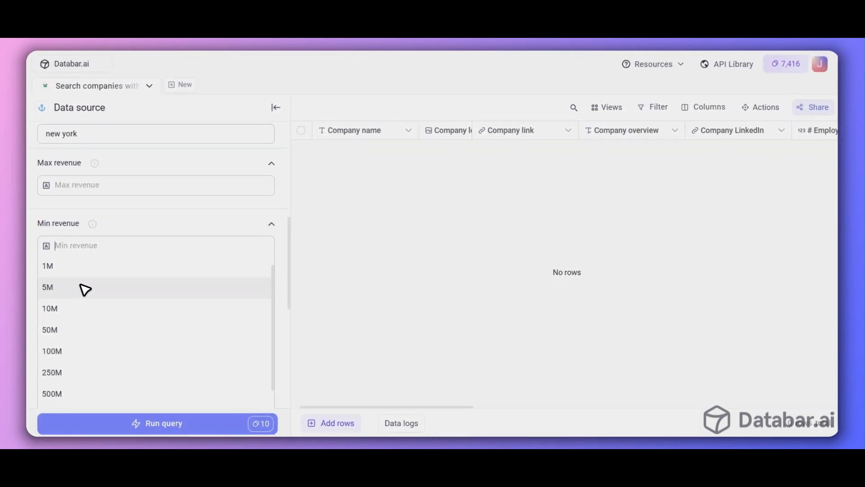
pyautogui.click(86, 289)
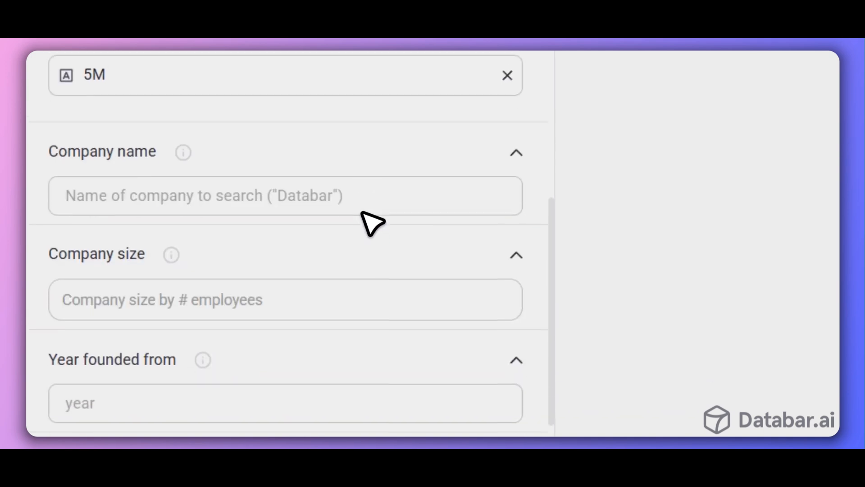
# Limit the company size to 11-50 and 51-200 employees and run the company search query.
pyautogui.scroll(-3, 373, 224)
pyautogui.click(368, 178)
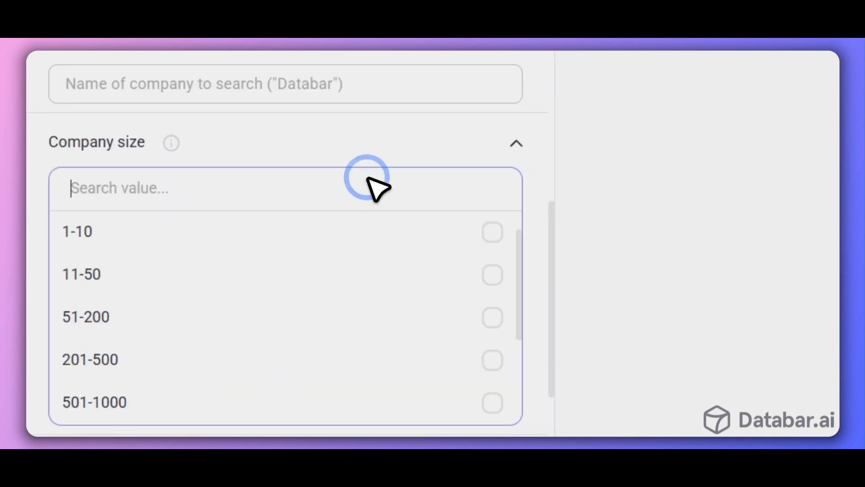
pyautogui.click(187, 273)
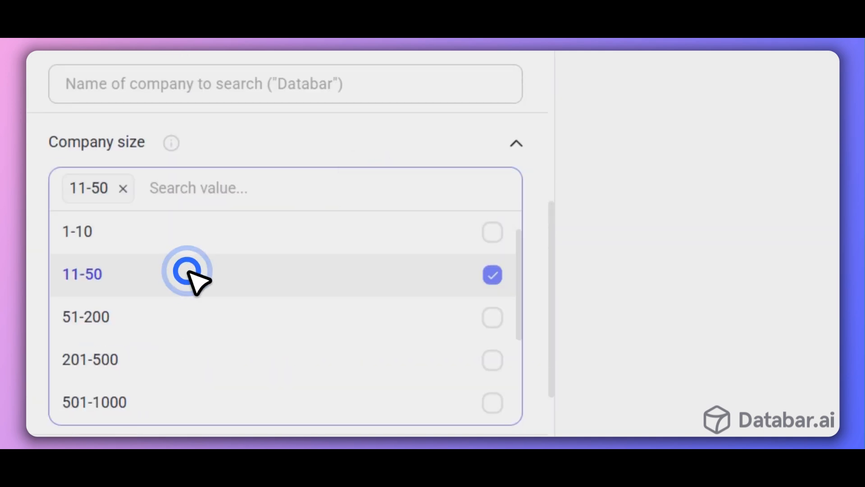
pyautogui.click(222, 311)
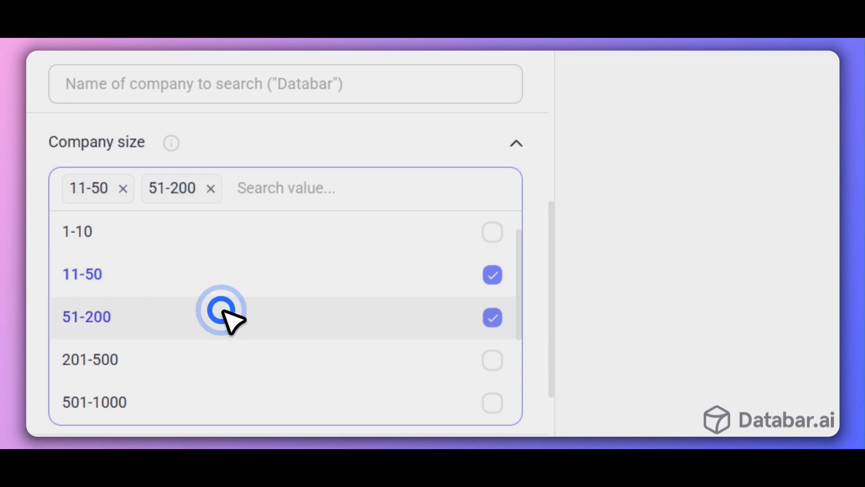
pyautogui.click(40, 219)
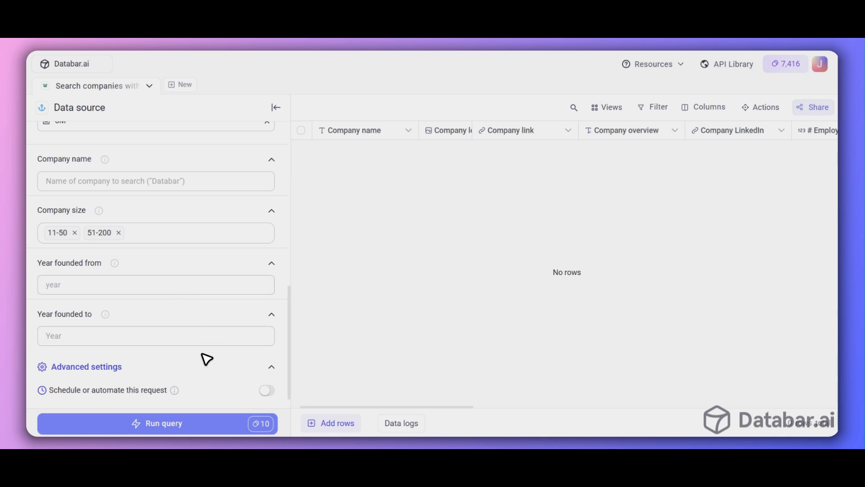
pyautogui.click(191, 423)
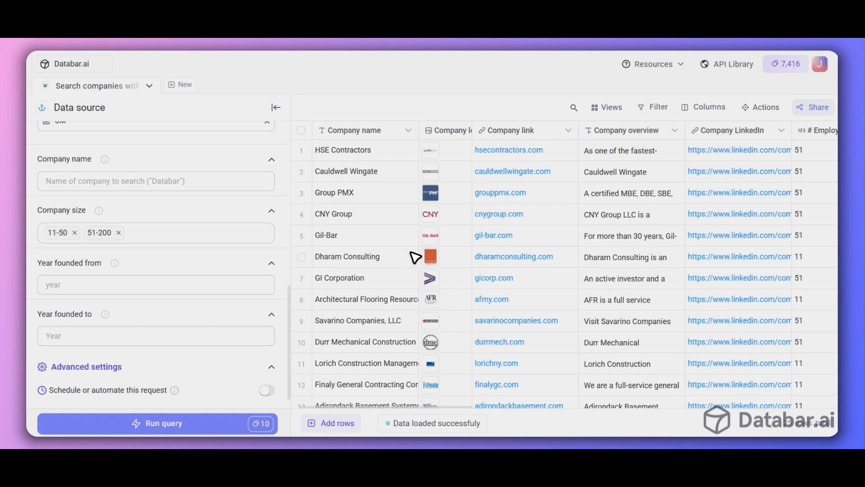
# Review the returned construction companies across all columns, from name and link to employees, revenue, founding year, industry, HQ and website.
pyautogui.scroll(-2, 449, 269)
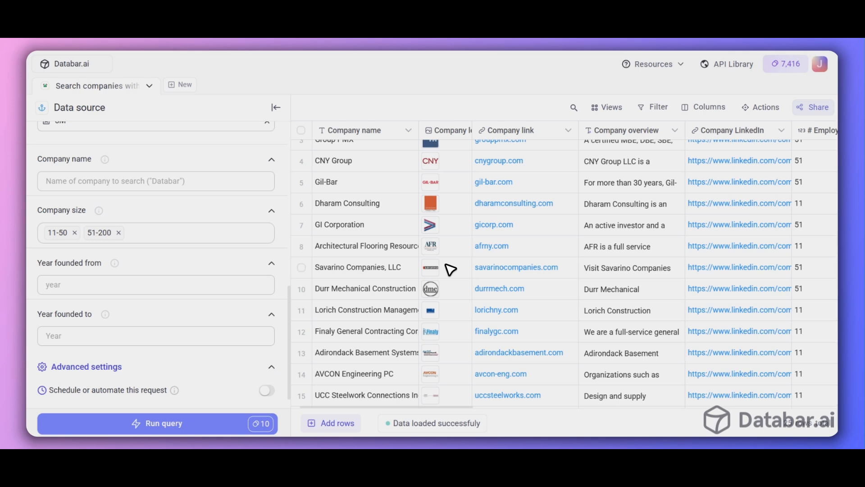
pyautogui.scroll(-2, 449, 270)
pyautogui.scroll(4, 449, 269)
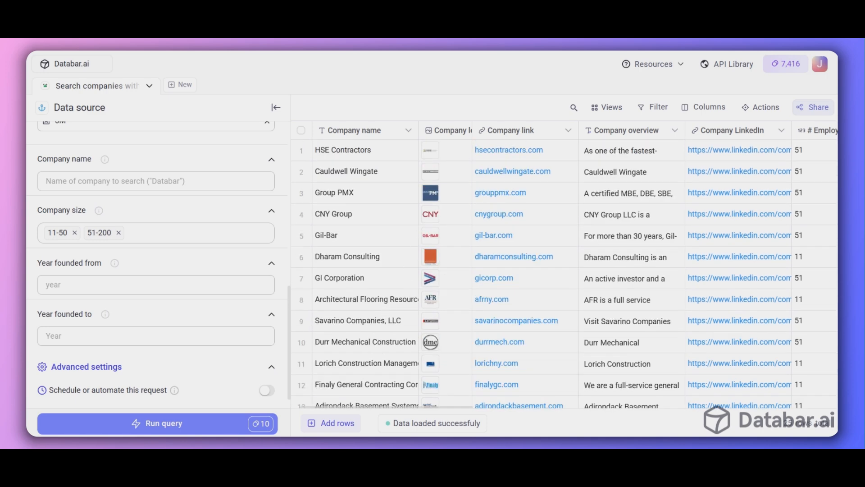
pyautogui.moveTo(359, 407); pyautogui.dragTo(521, 407)
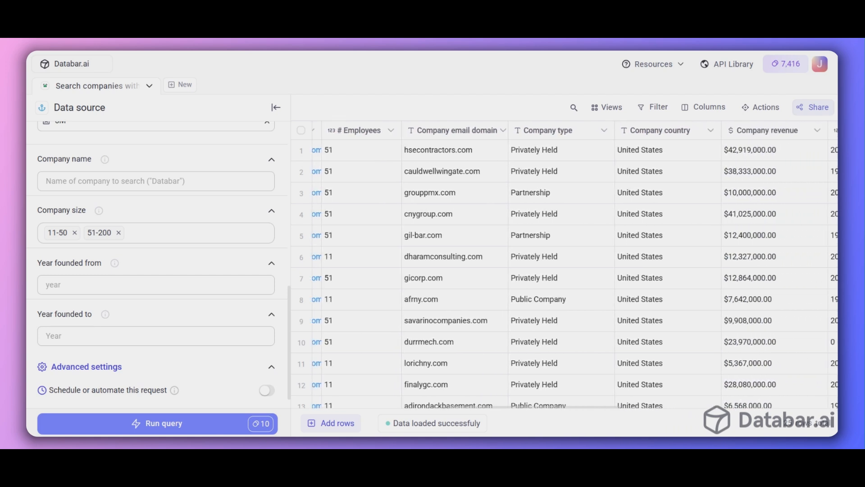
pyautogui.hscroll(4, 563, 270)
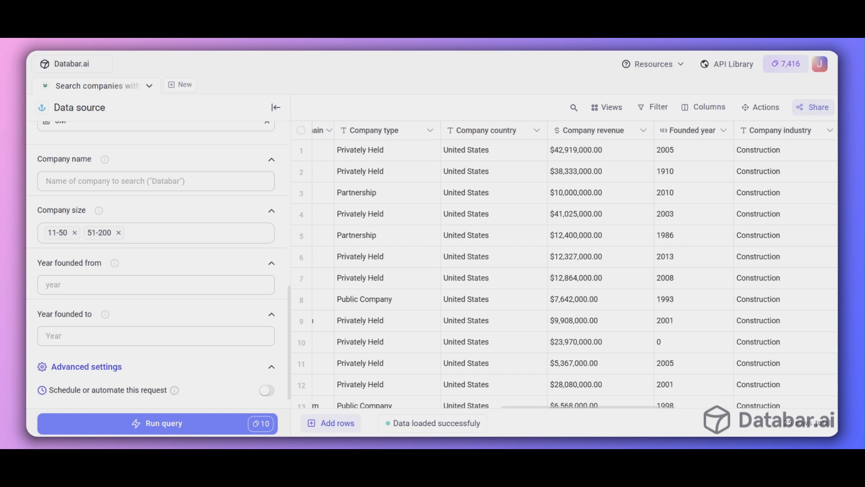
pyautogui.hscroll(5, 563, 271)
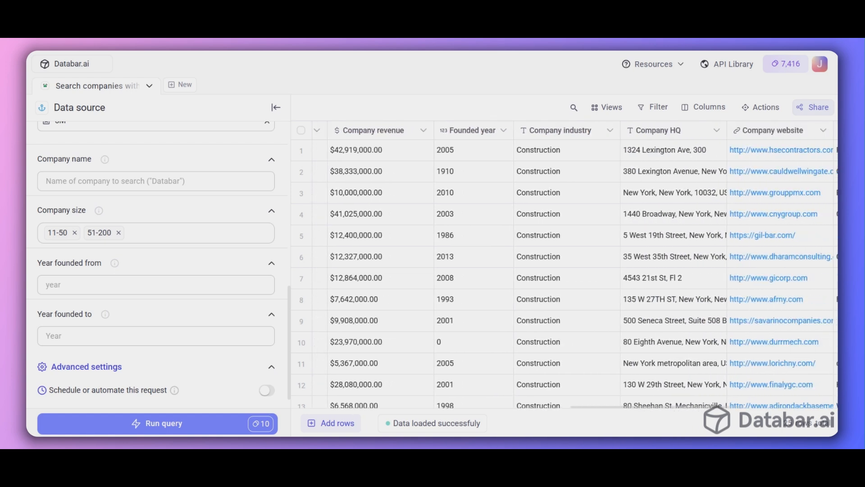
pyautogui.hscroll(6, 563, 271)
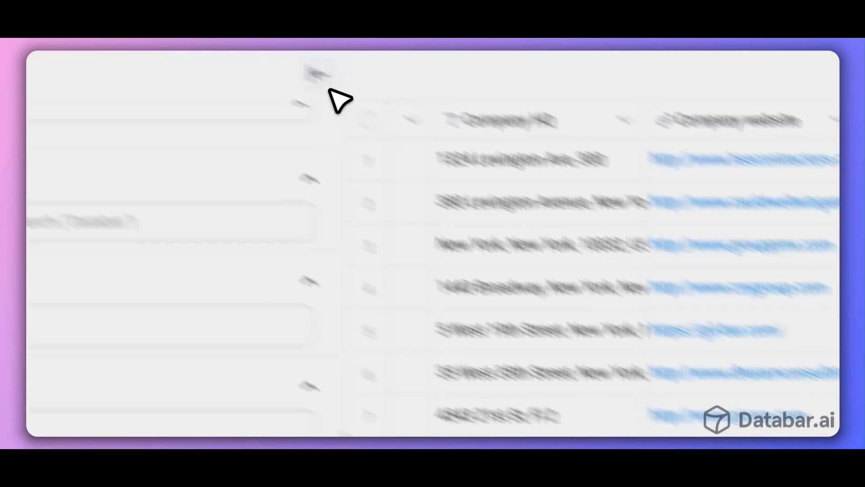
# Choose the Scrape emails from URL enrichment from the options for searching contacts at a company.
pyautogui.click(524, 163)
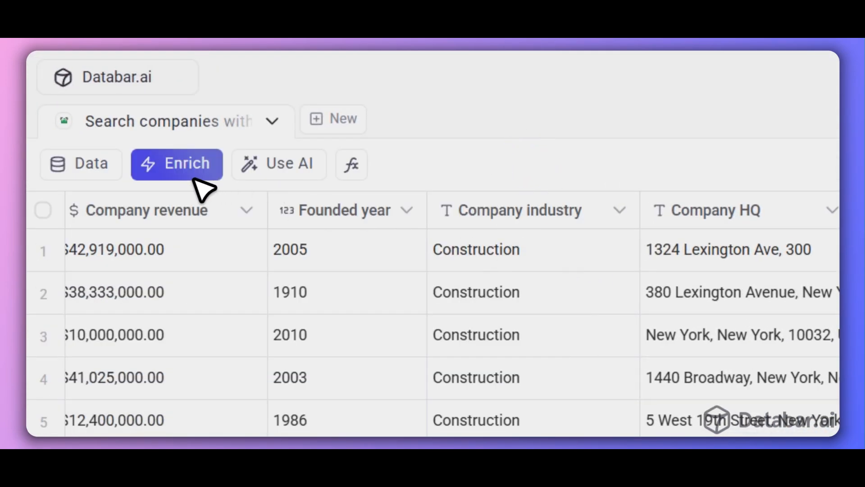
pyautogui.click(201, 165)
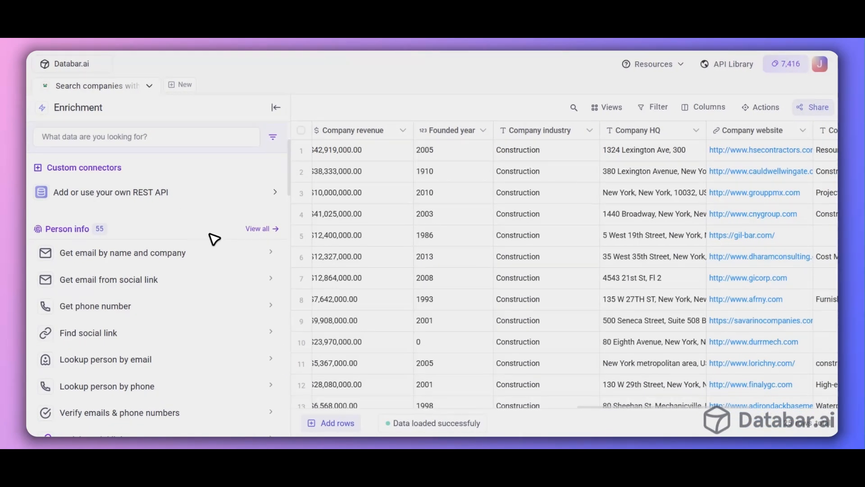
pyautogui.scroll(-5, 202, 245)
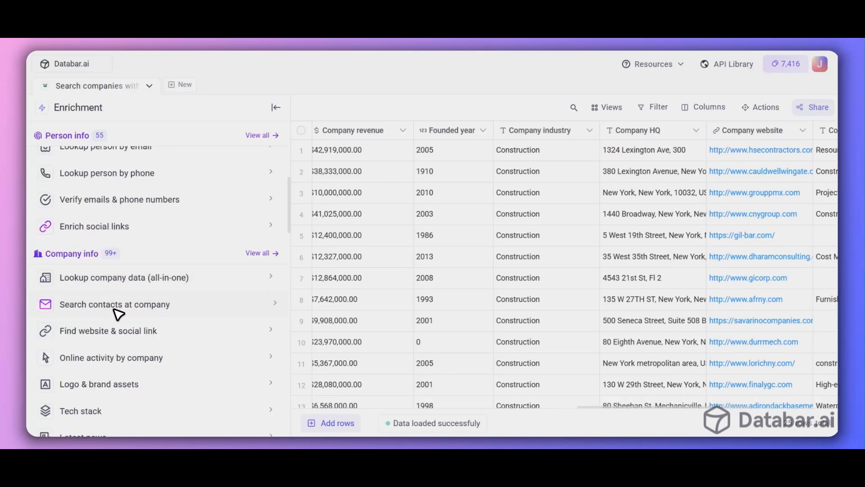
pyautogui.click(116, 307)
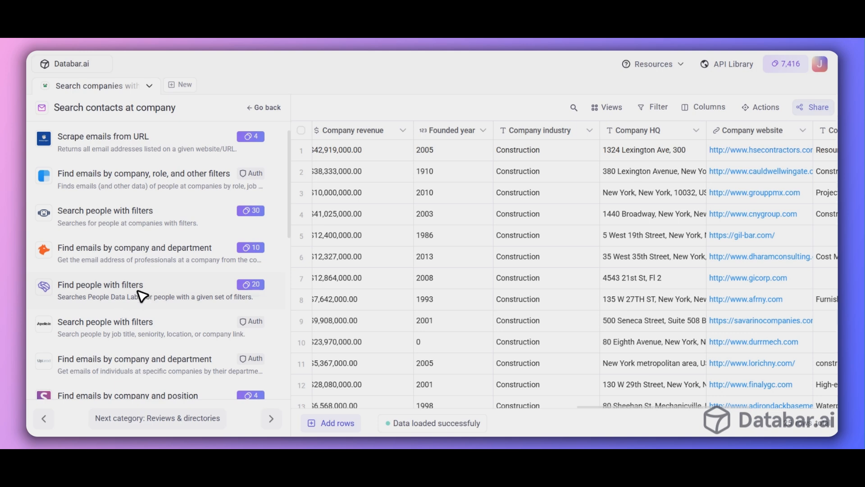
pyautogui.scroll(-3, 120, 253)
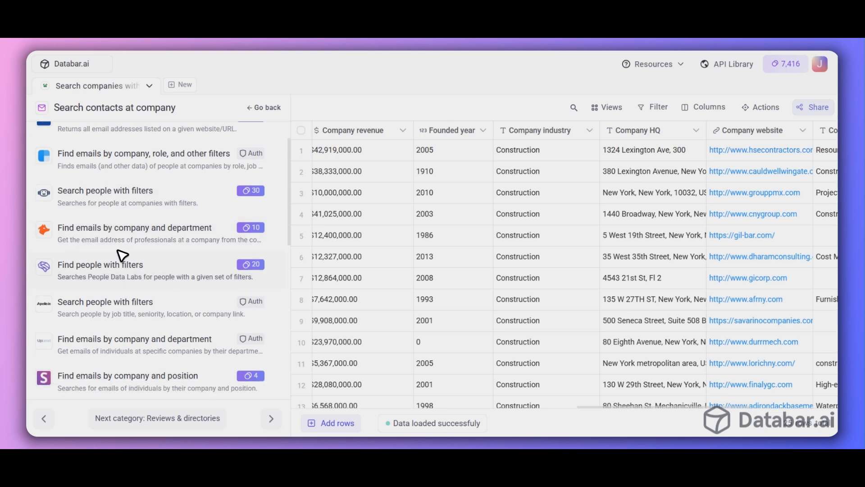
pyautogui.scroll(3, 125, 258)
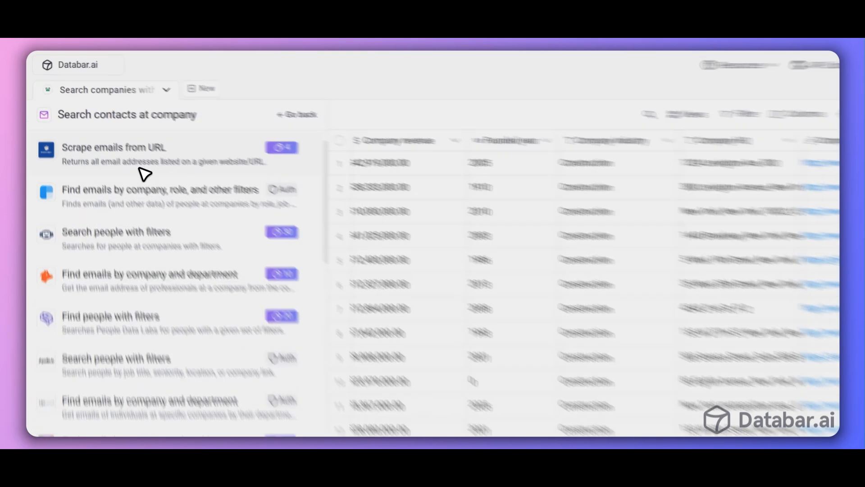
pyautogui.click(138, 151)
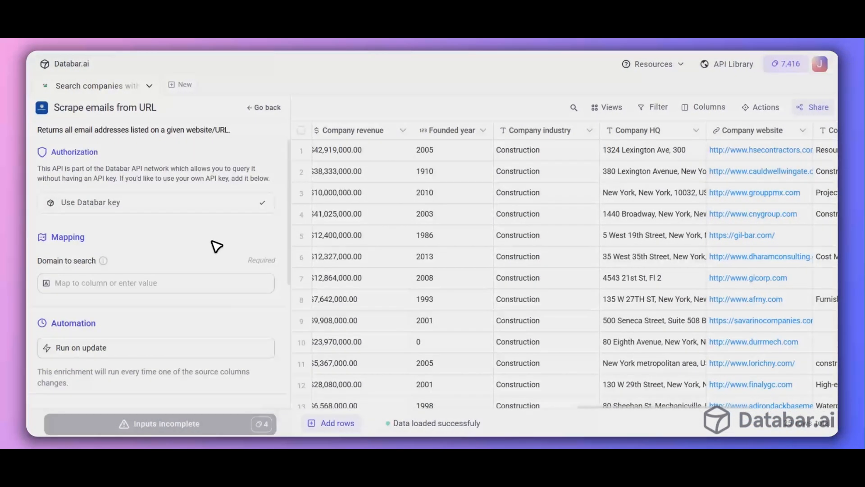
# Map the enrichment's domain to search to the Company link column.
pyautogui.scroll(-1, 217, 246)
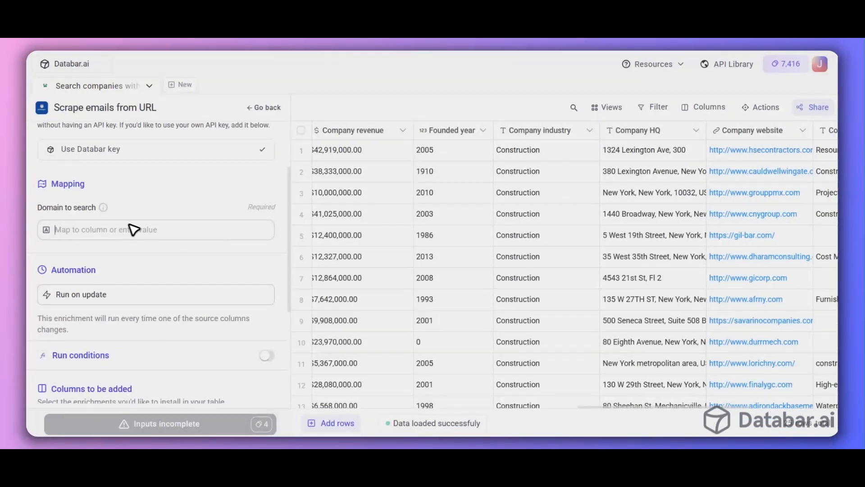
pyautogui.click(111, 230)
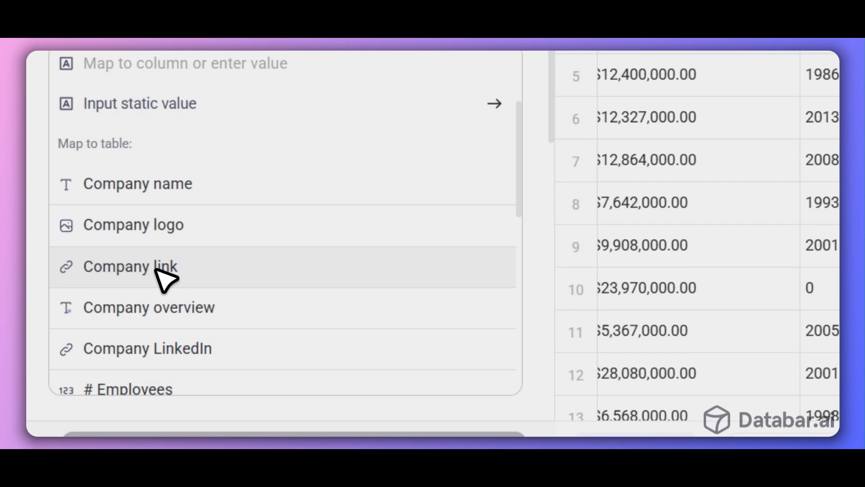
pyautogui.click(154, 268)
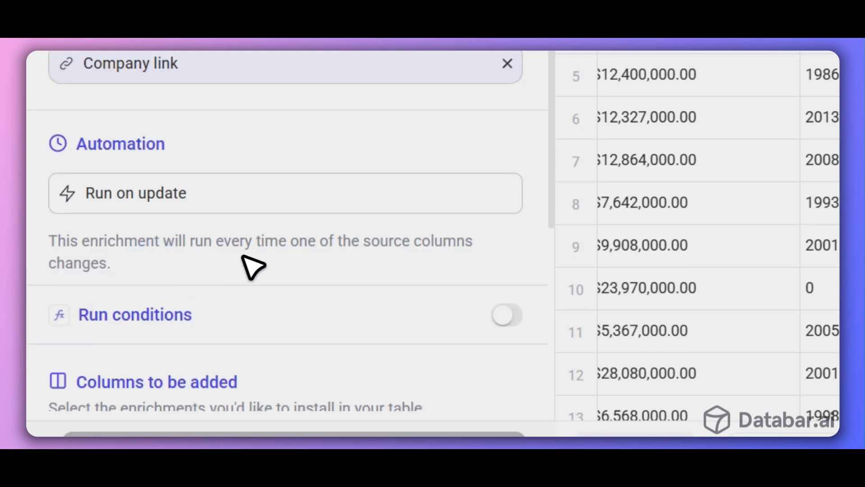
# Select only Emails as the output column and add the enrichment to the table.
pyautogui.scroll(-3, 340, 252)
pyautogui.scroll(-4, 345, 252)
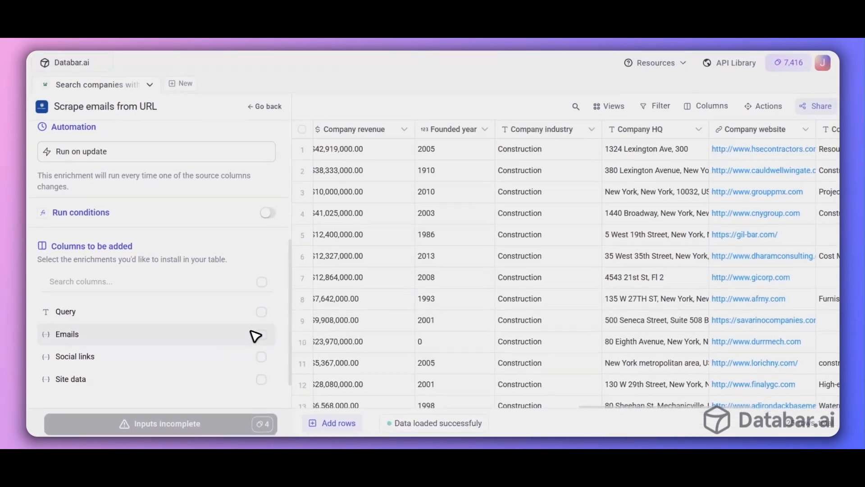
pyautogui.click(262, 335)
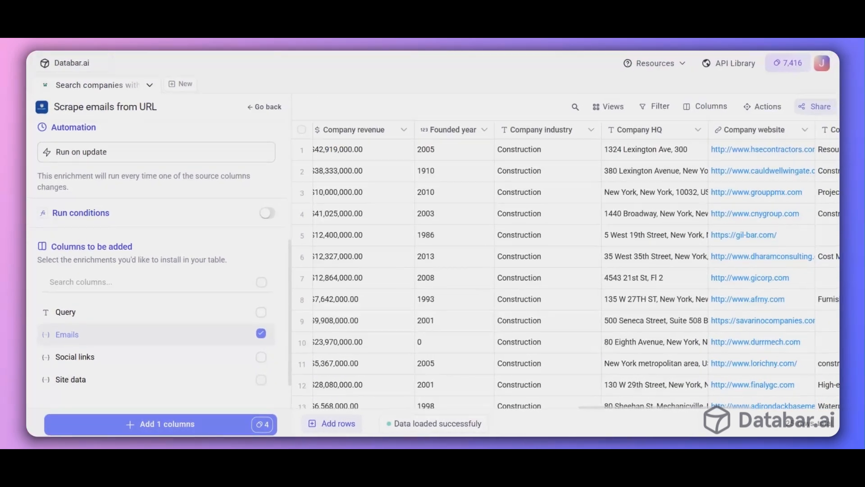
pyautogui.click(211, 423)
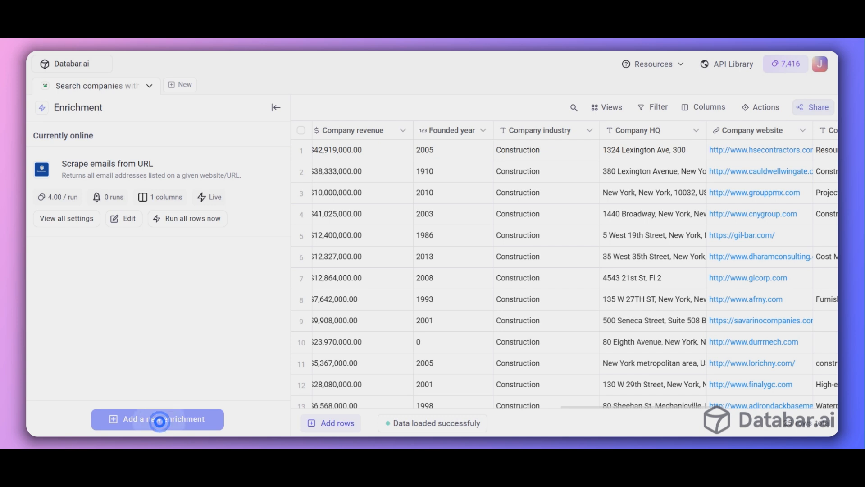
pyautogui.click(162, 419)
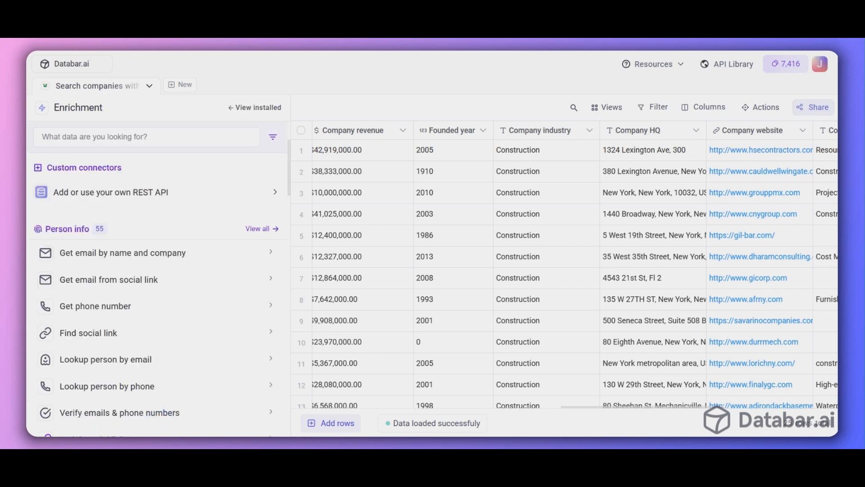
# Run the Emails enrichment on all rows and check the results down the table.
pyautogui.moveTo(585, 407); pyautogui.dragTo(696, 407)
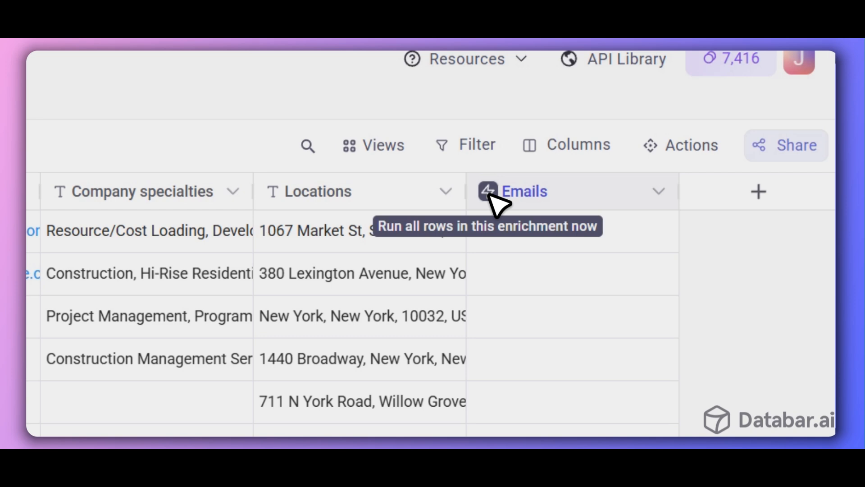
pyautogui.click(488, 192)
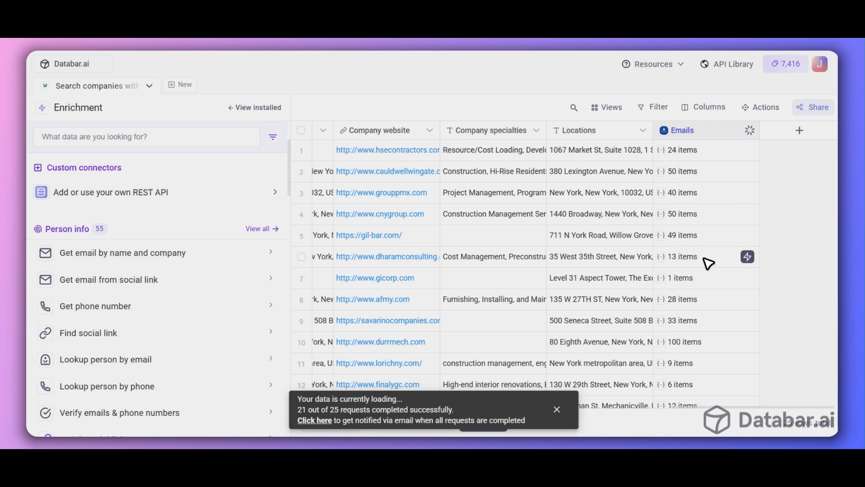
pyautogui.scroll(-2, 707, 275)
pyautogui.scroll(-1, 706, 283)
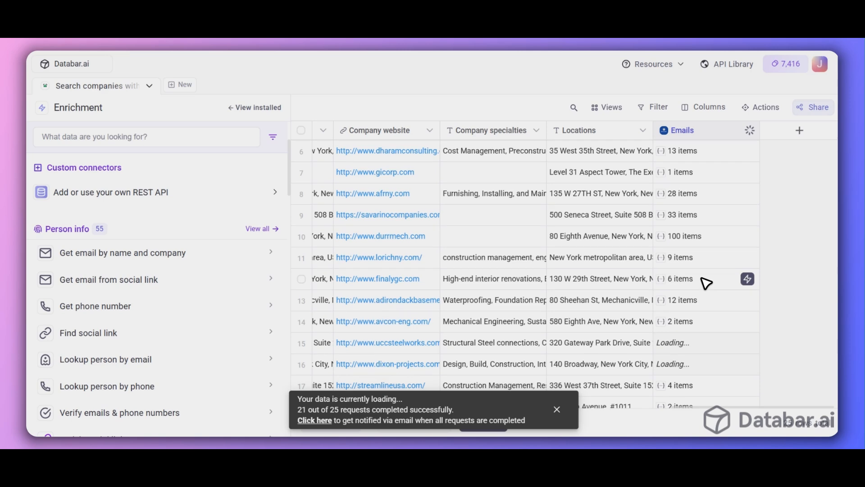
pyautogui.scroll(4, 706, 283)
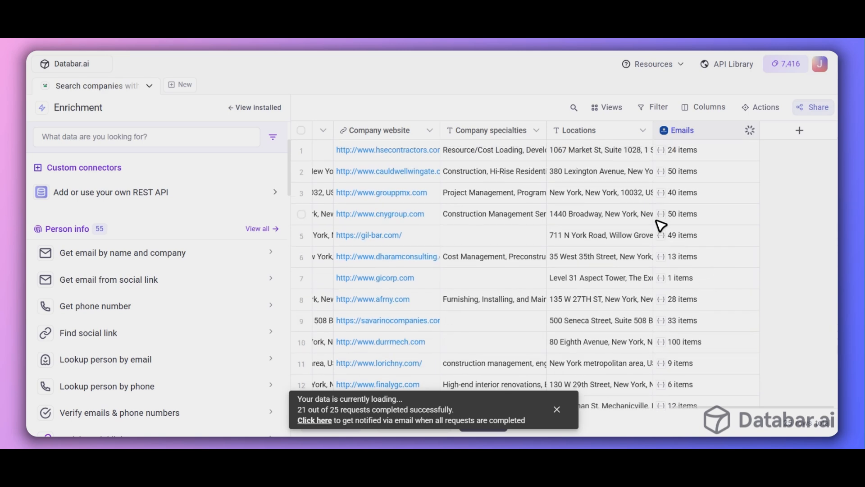
# Examine the first company's scraped emails in the detailed cell view, expanding several contacts to read their titles and addresses.
pyautogui.click(680, 152)
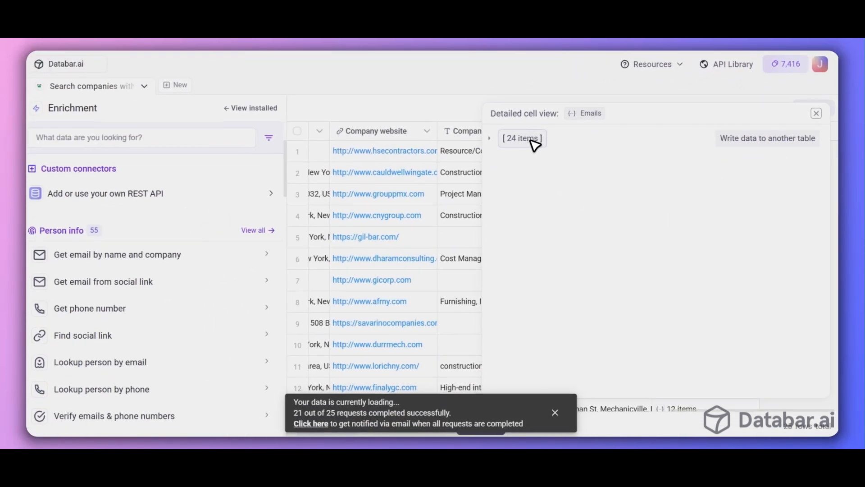
pyautogui.click(531, 140)
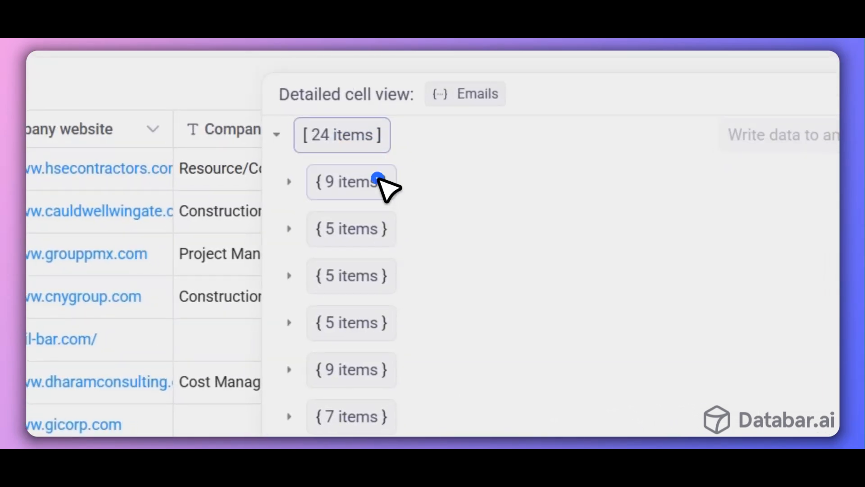
pyautogui.click(378, 180)
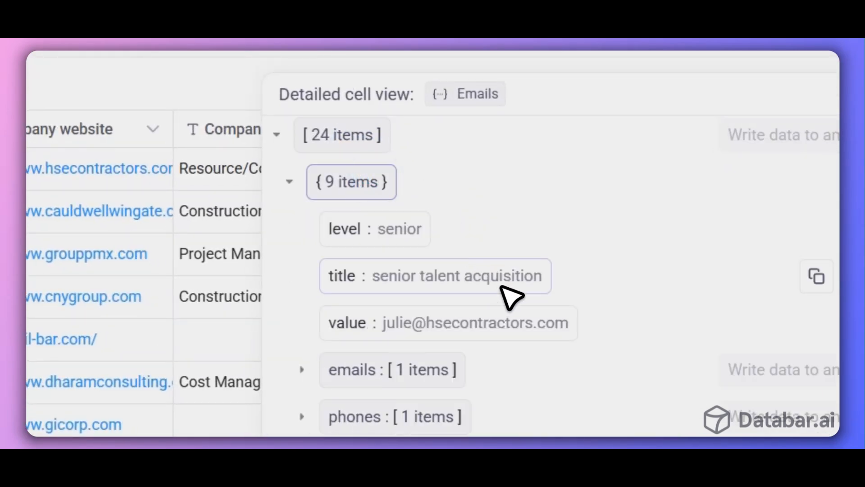
pyautogui.click(366, 181)
pyautogui.click(374, 273)
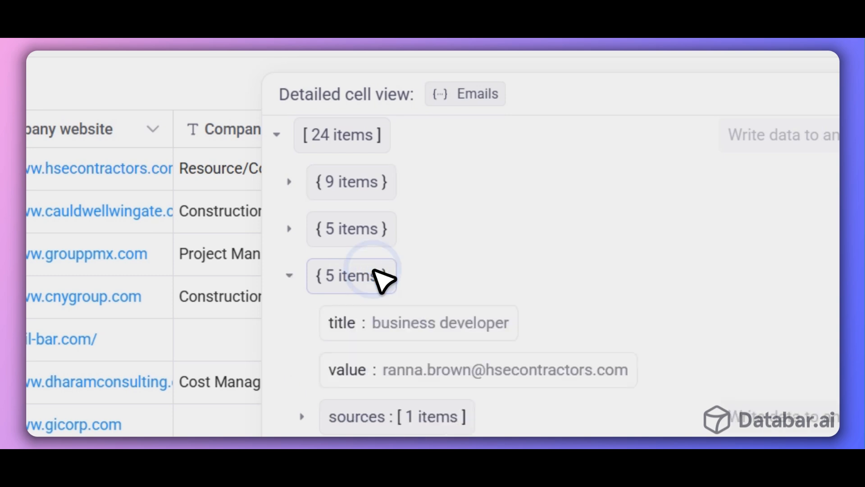
pyautogui.click(372, 272)
pyautogui.click(359, 316)
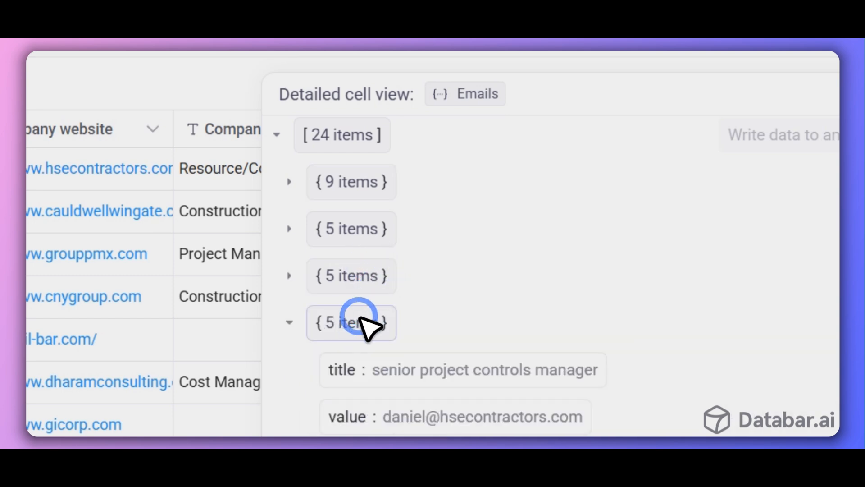
pyautogui.click(359, 316)
pyautogui.click(355, 369)
pyautogui.scroll(-2, 355, 369)
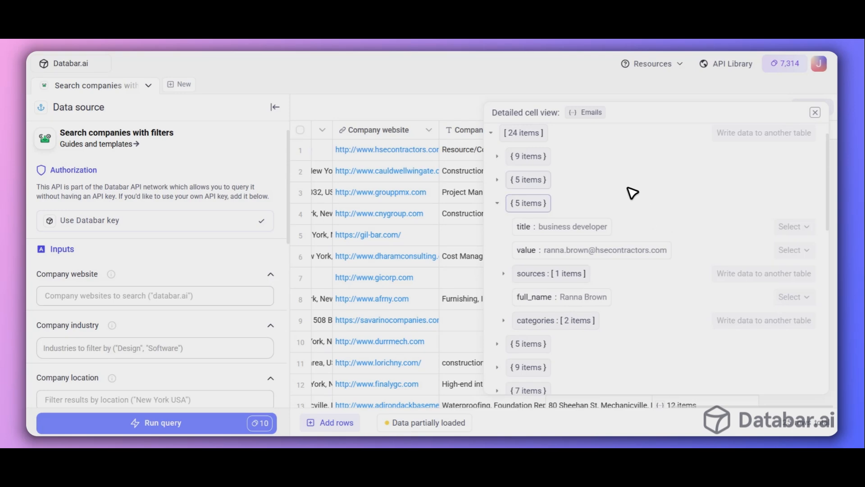
pyautogui.click(528, 203)
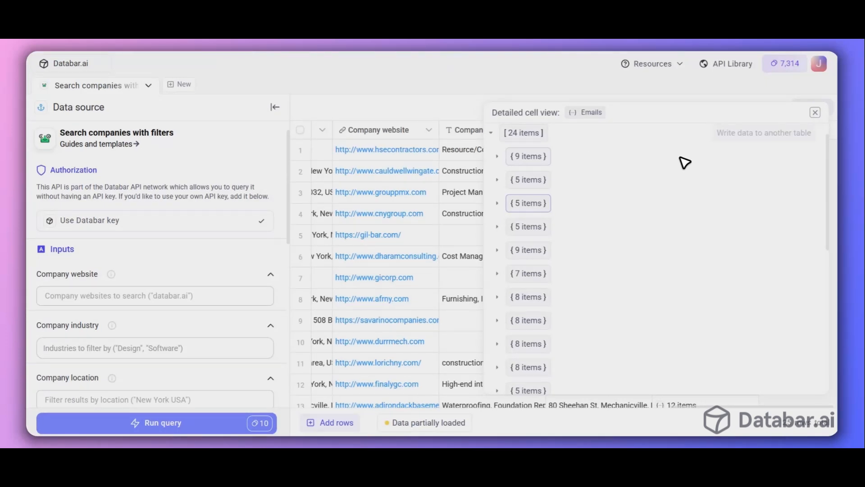
# Write the scraped emails to a new table named Emails, keeping the suggested column mapping, and run the export on all rows.
pyautogui.click(649, 137)
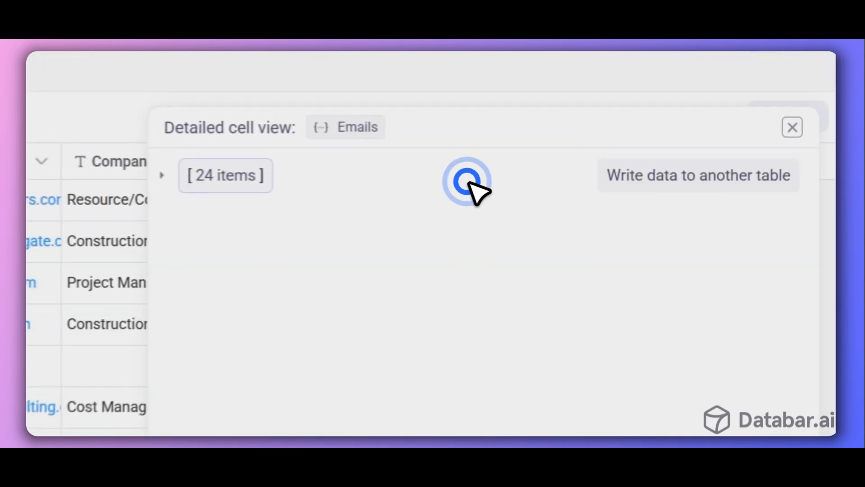
pyautogui.click(694, 182)
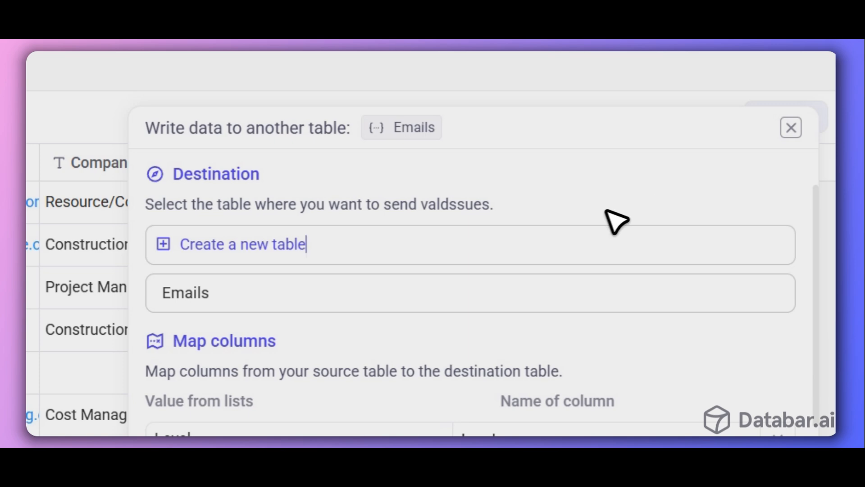
pyautogui.click(367, 293)
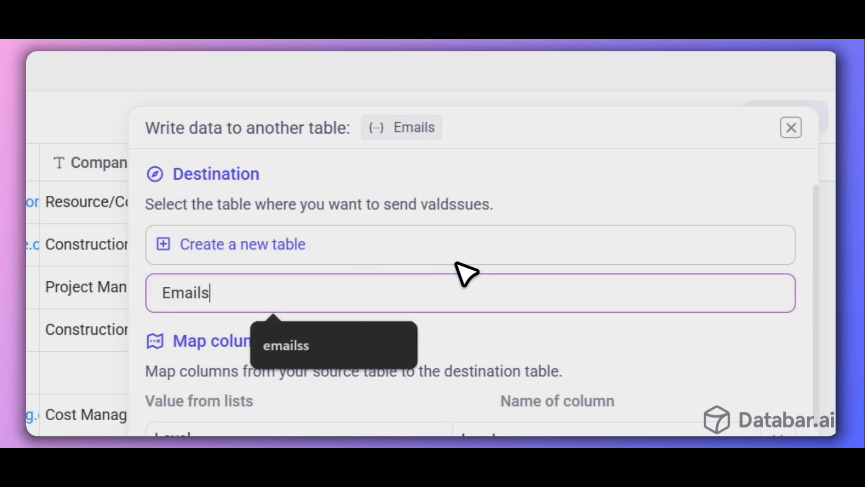
pyautogui.click(604, 176)
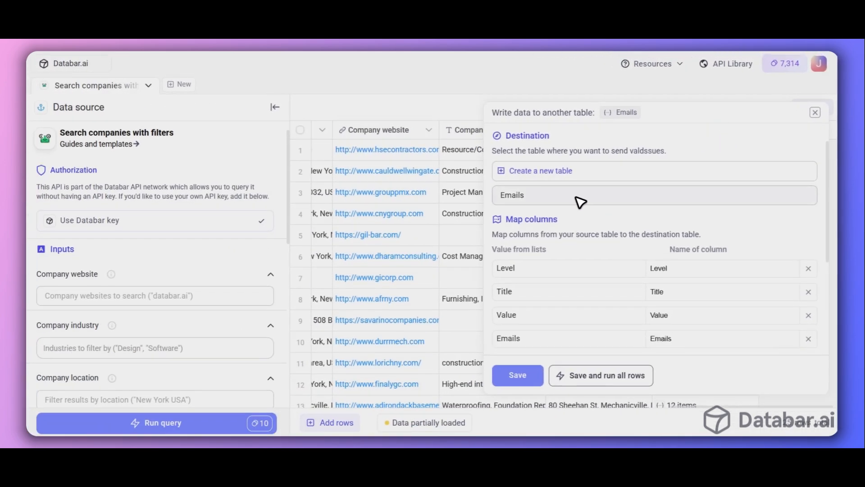
pyautogui.scroll(-1, 622, 233)
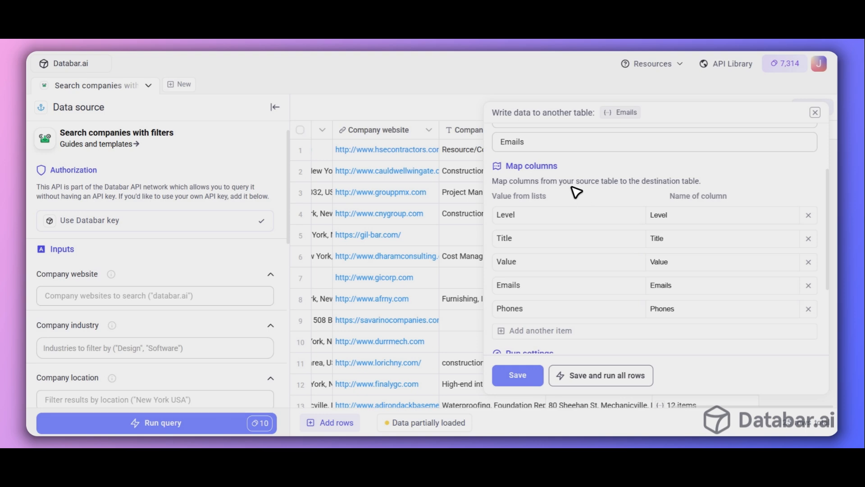
pyautogui.scroll(-1, 600, 208)
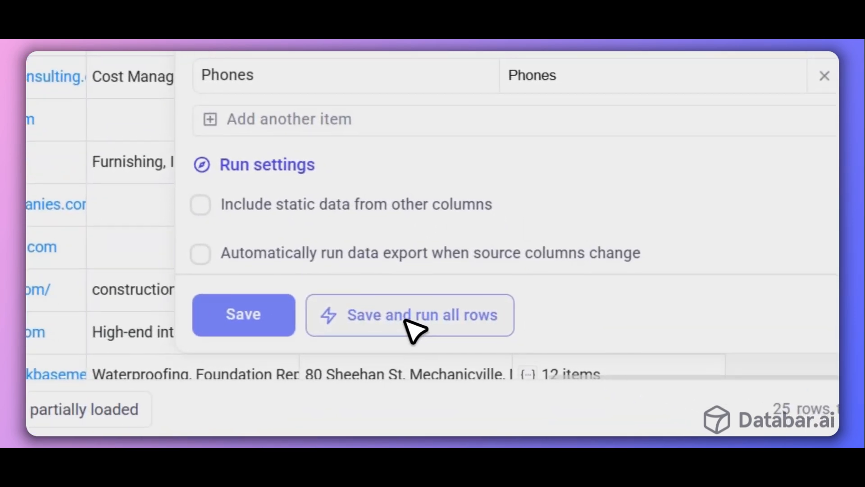
pyautogui.click(410, 320)
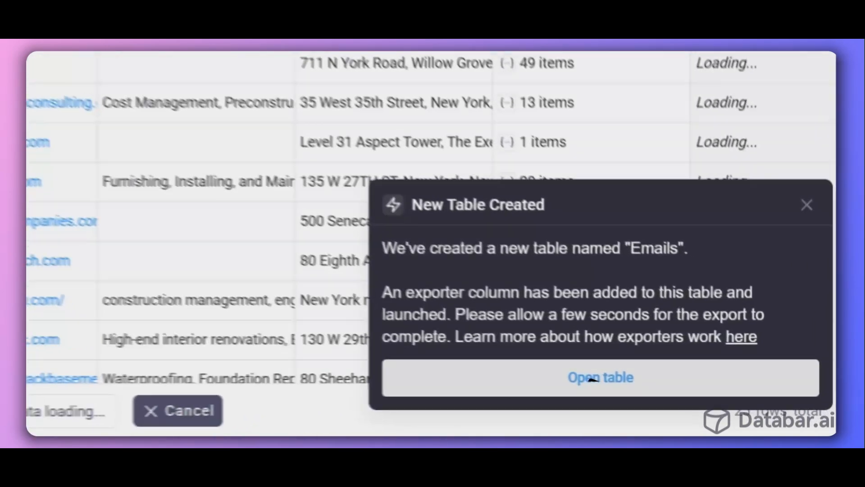
# Open the new Emails table and examine the exported contacts' levels, titles and email addresses down the rows.
pyautogui.click(711, 406)
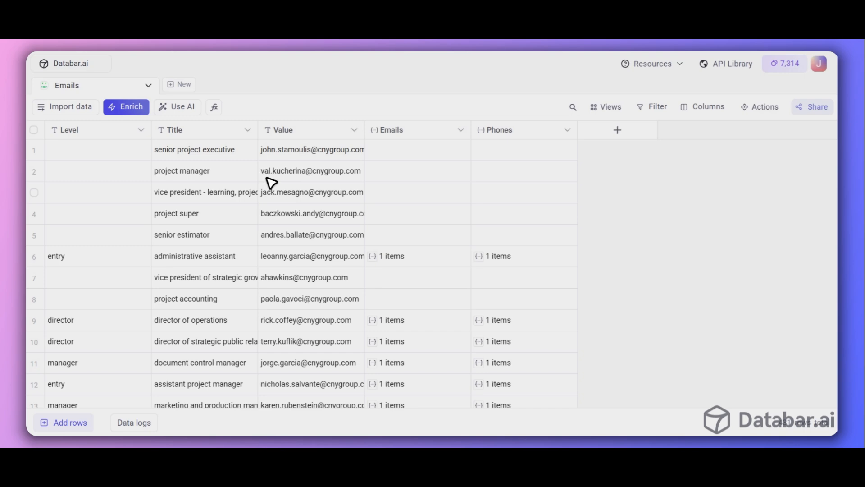
pyautogui.scroll(-5, 333, 225)
pyautogui.scroll(-5, 331, 227)
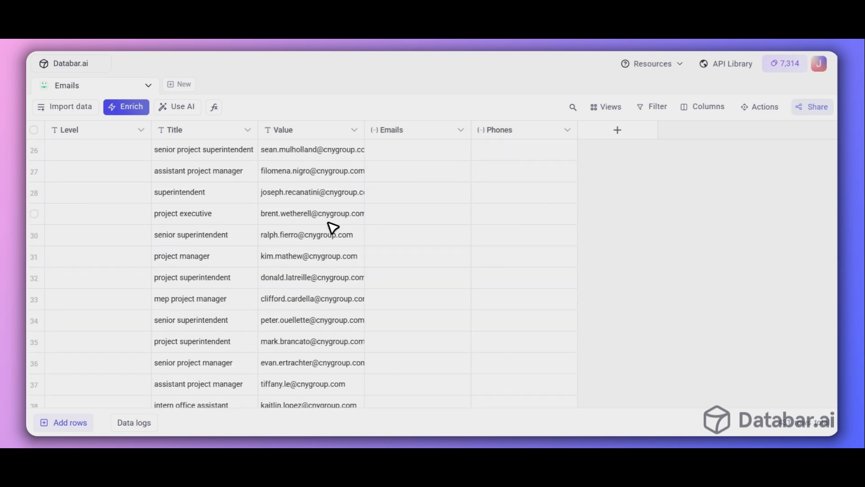
pyautogui.scroll(-4, 344, 241)
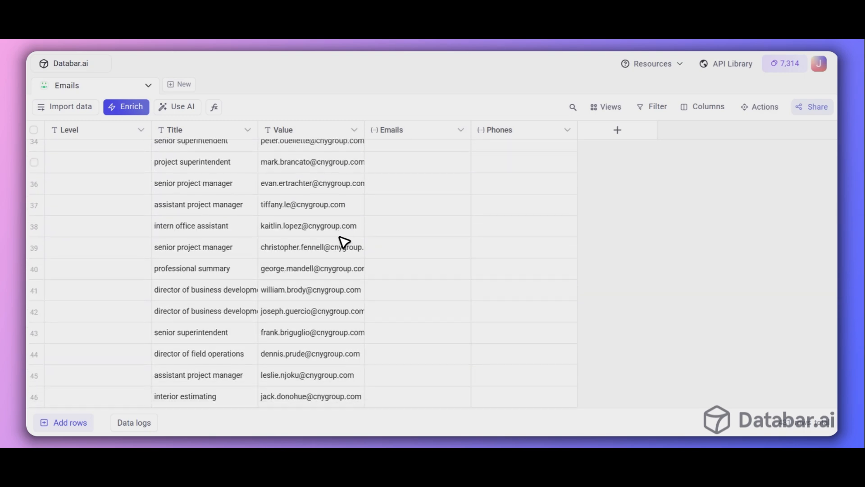
pyautogui.scroll(-7, 344, 241)
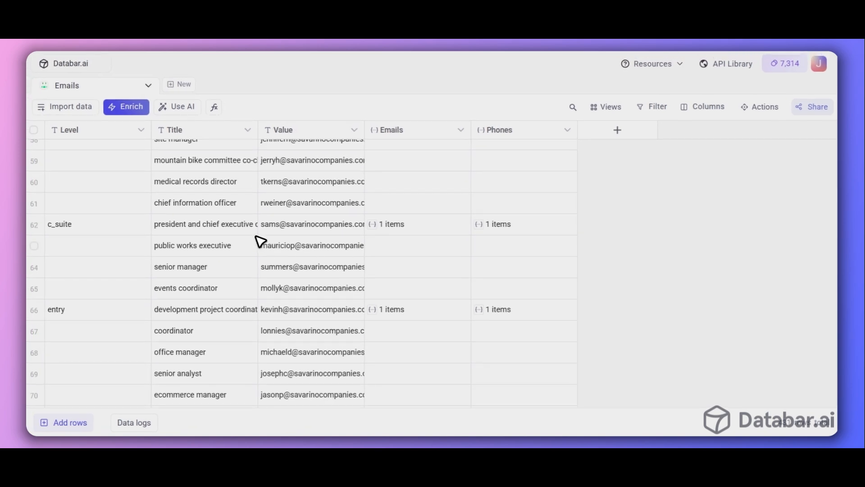
pyautogui.scroll(-4, 295, 243)
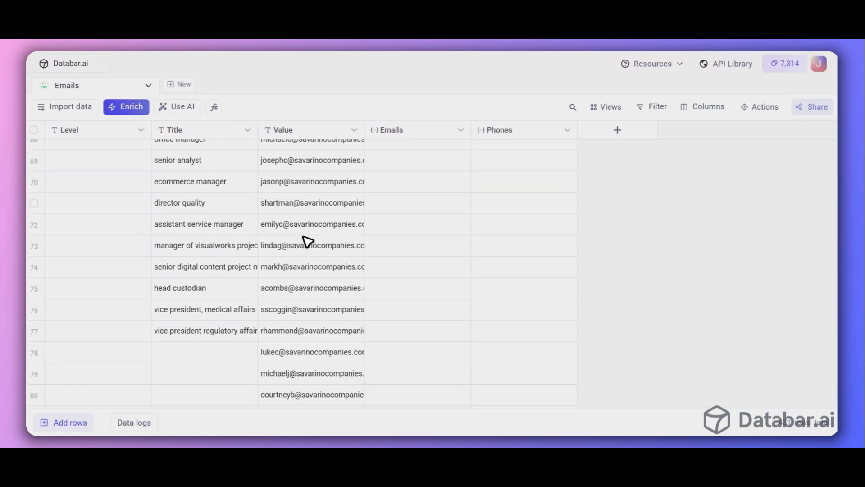
pyautogui.scroll(-9, 309, 242)
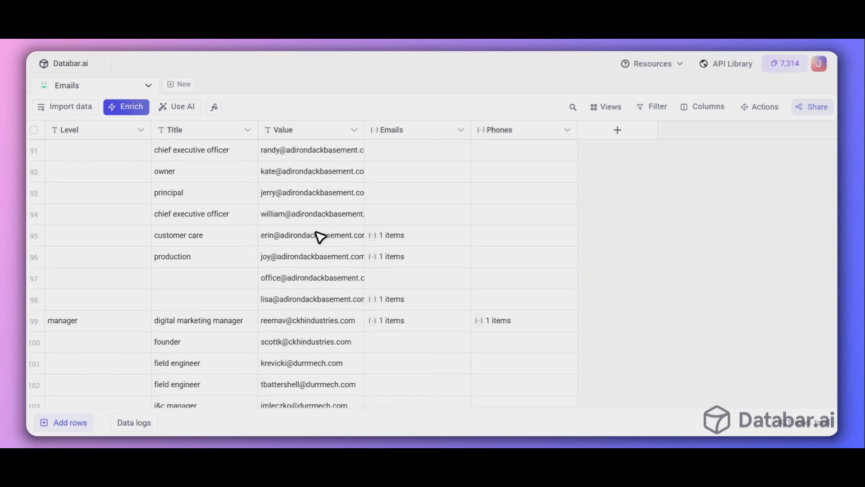
pyautogui.scroll(-4, 305, 229)
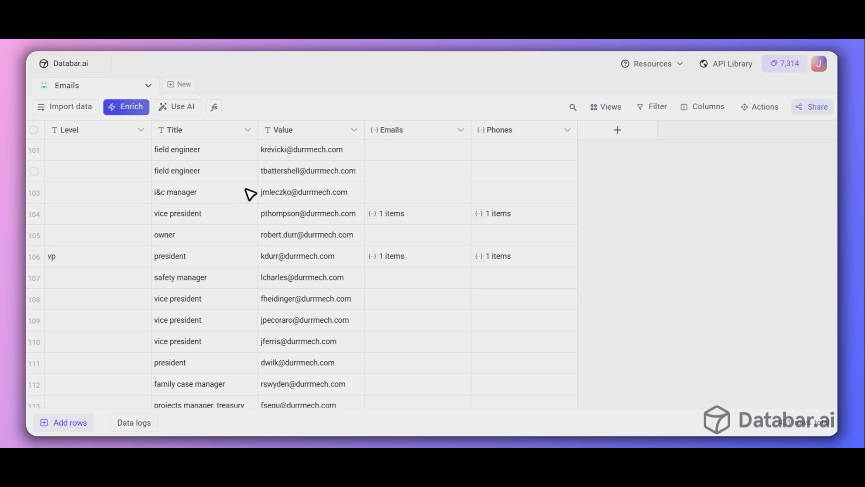
# Start a new project and open the Find leads source collection.
pyautogui.click(184, 86)
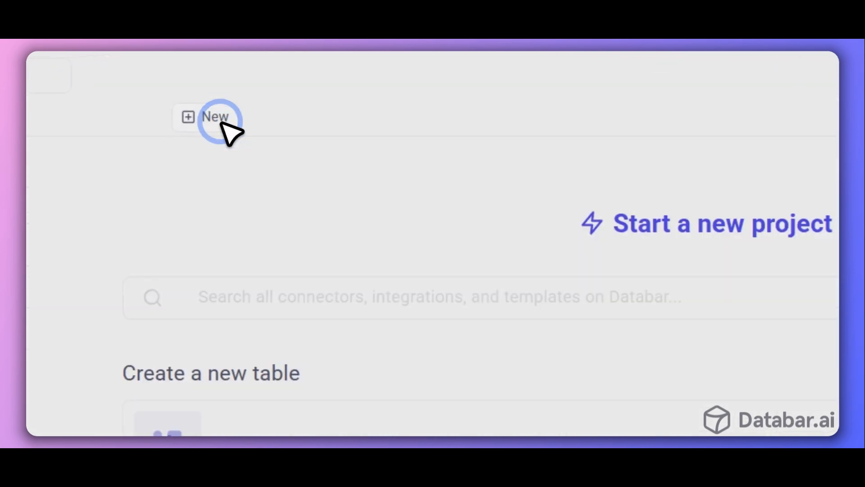
pyautogui.scroll(-3, 501, 264)
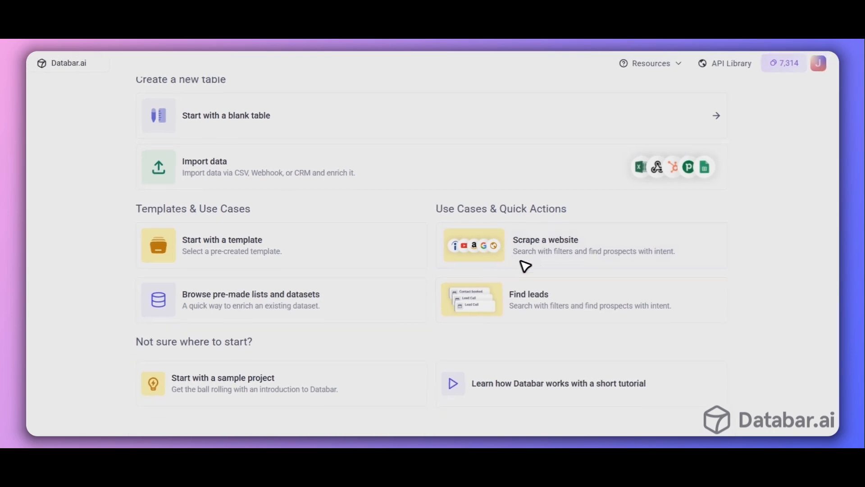
pyautogui.click(544, 303)
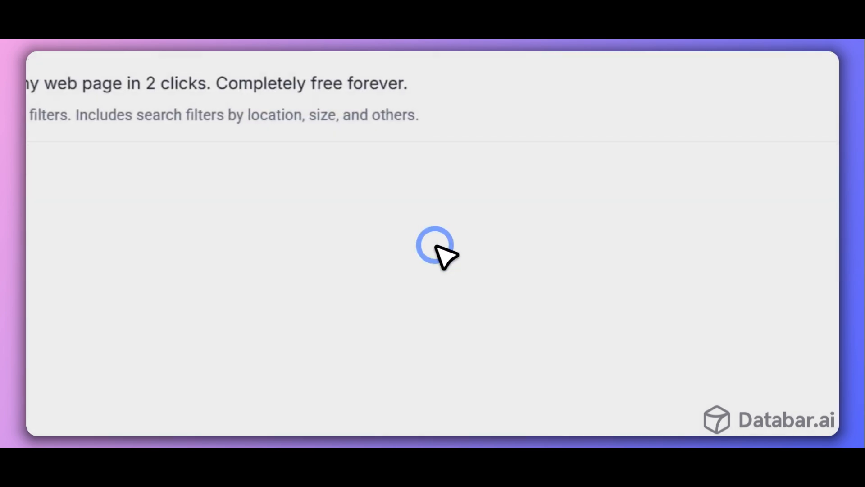
# Browse the people and company search sources and create a table from the Google Maps scraper.
pyautogui.scroll(-12, 542, 306)
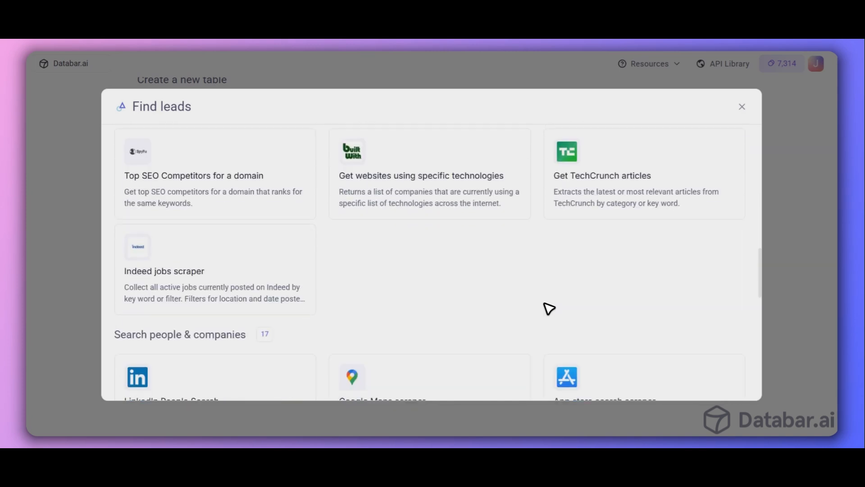
pyautogui.scroll(-5, 548, 309)
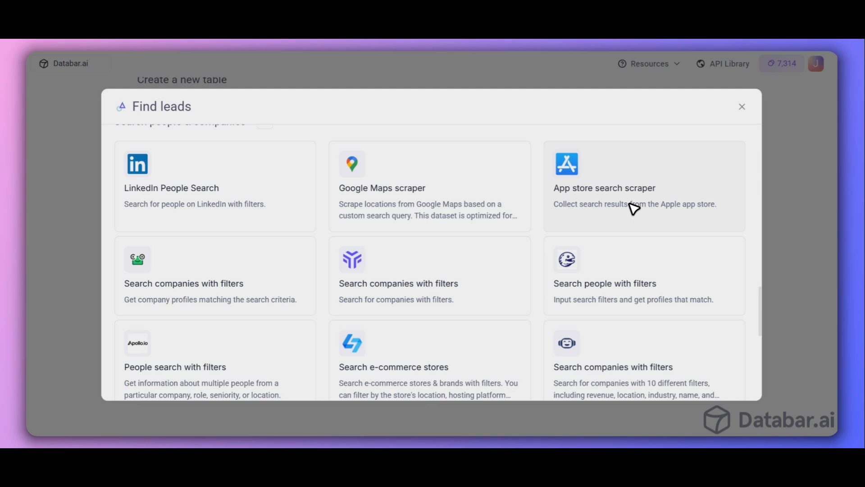
pyautogui.scroll(-4, 630, 208)
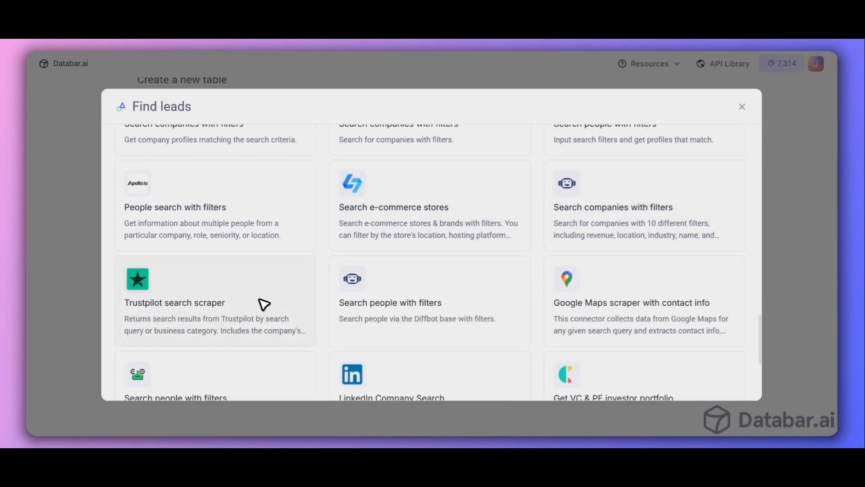
pyautogui.scroll(-1, 231, 317)
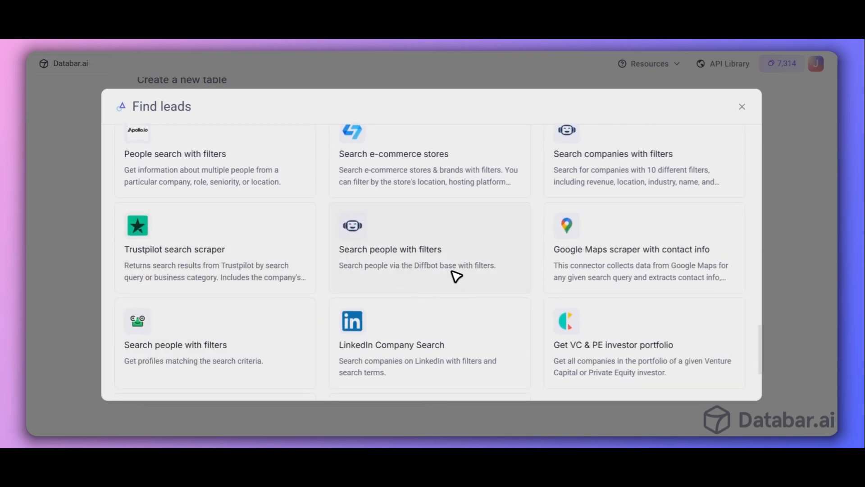
pyautogui.scroll(1, 445, 276)
pyautogui.scroll(4, 446, 276)
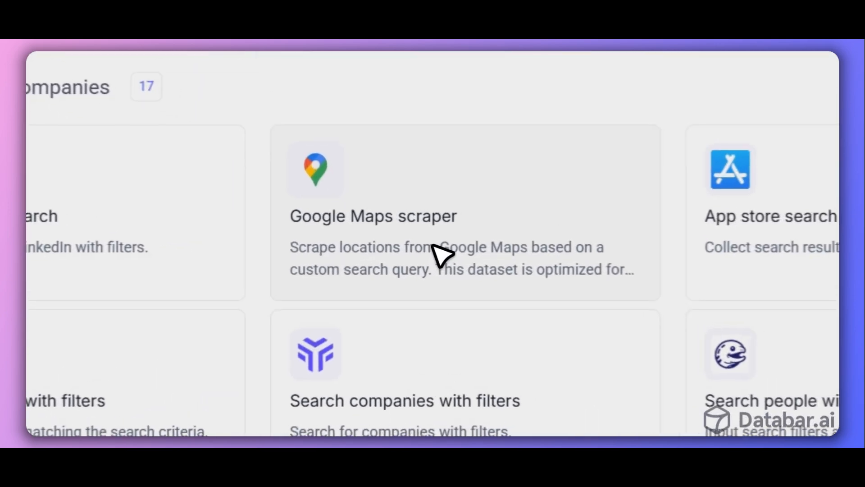
pyautogui.click(435, 247)
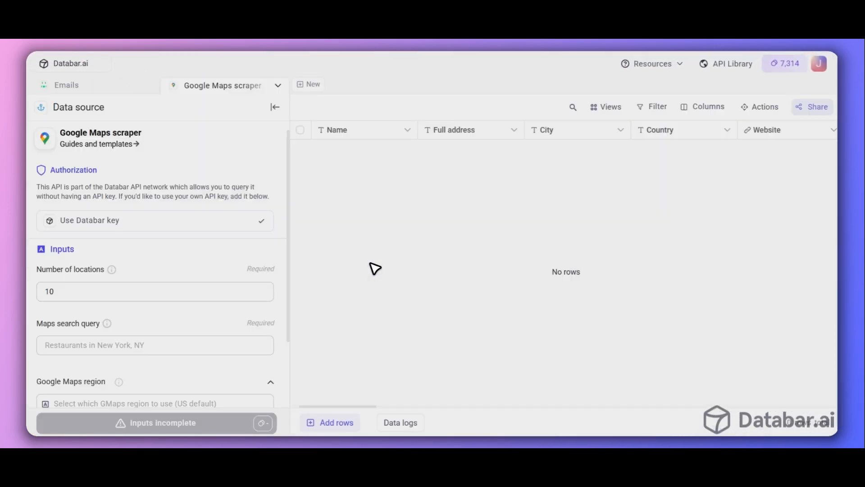
# Read the explanation of the scraper's Number of locations input and set it to 20.
pyautogui.scroll(-1, 189, 252)
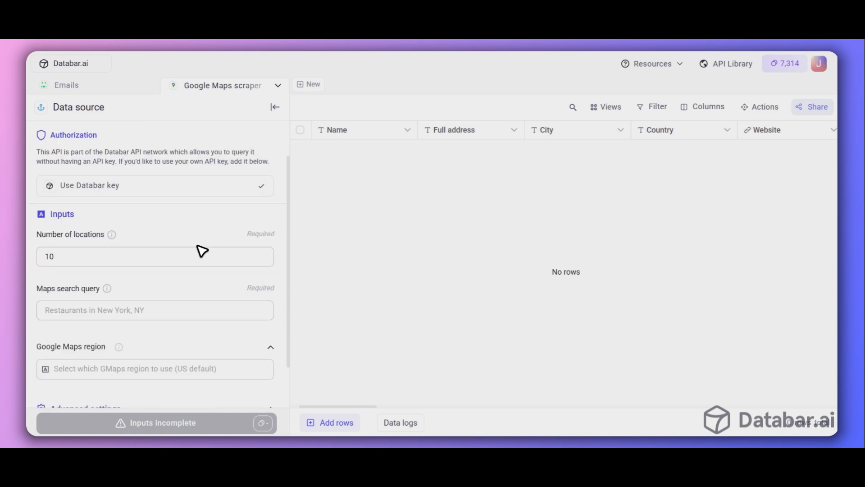
pyautogui.moveTo(112, 217)
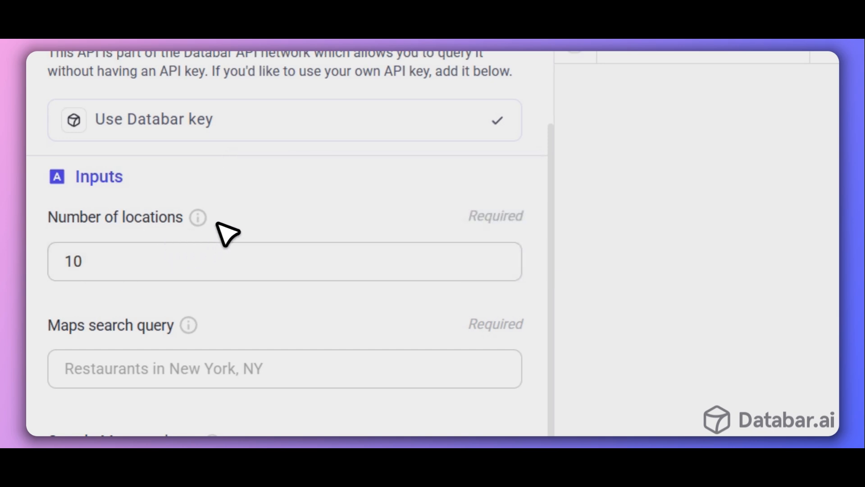
pyautogui.moveTo(197, 218)
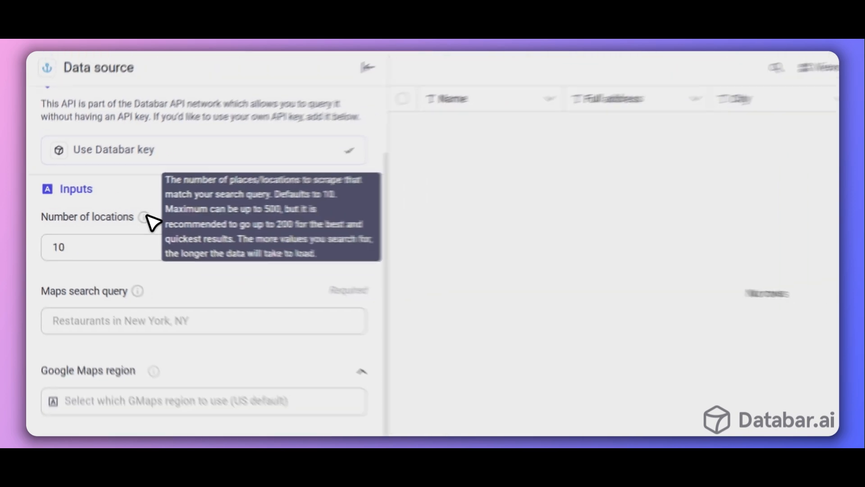
pyautogui.doubleClick(58, 240)
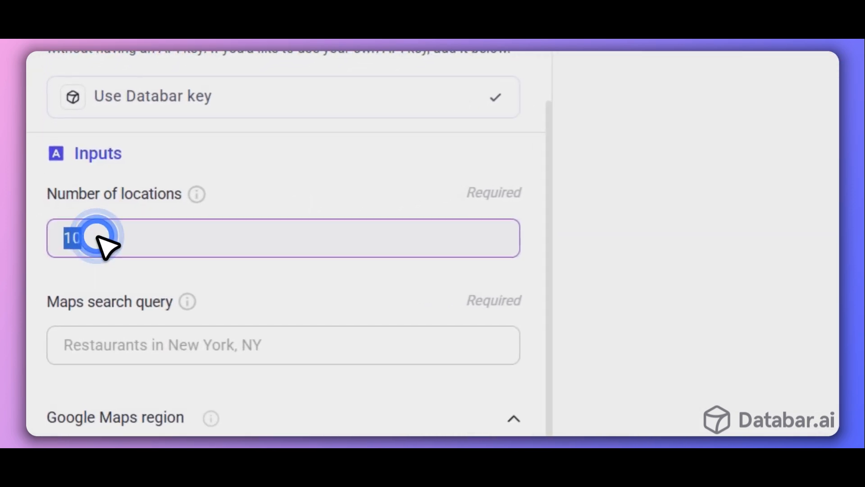
pyautogui.write('20')
pyautogui.press('Return')
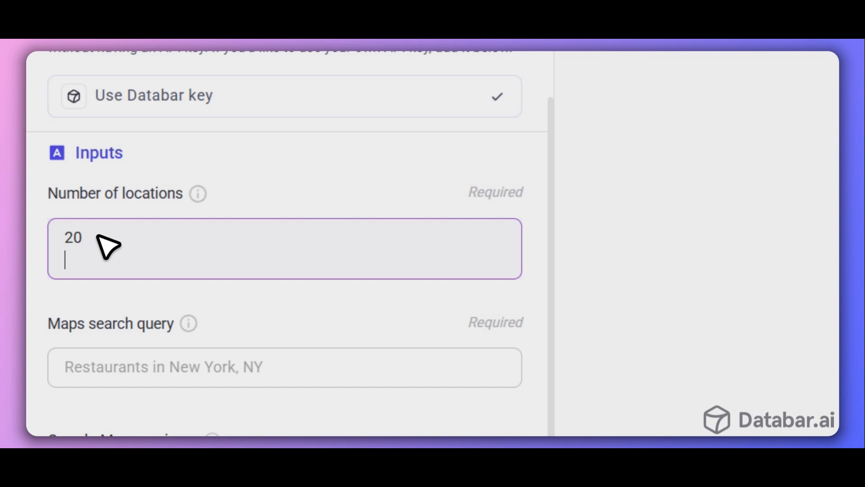
pyautogui.press('BackSpace')
pyautogui.click(367, 159)
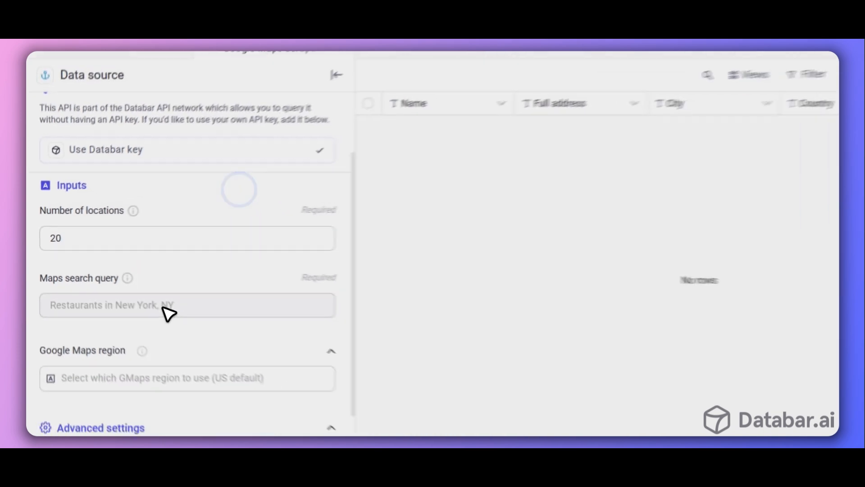
# Set the Maps search query to "dentists in new york" and run the query with the default region.
pyautogui.click(243, 367)
pyautogui.write('dentists in new york')
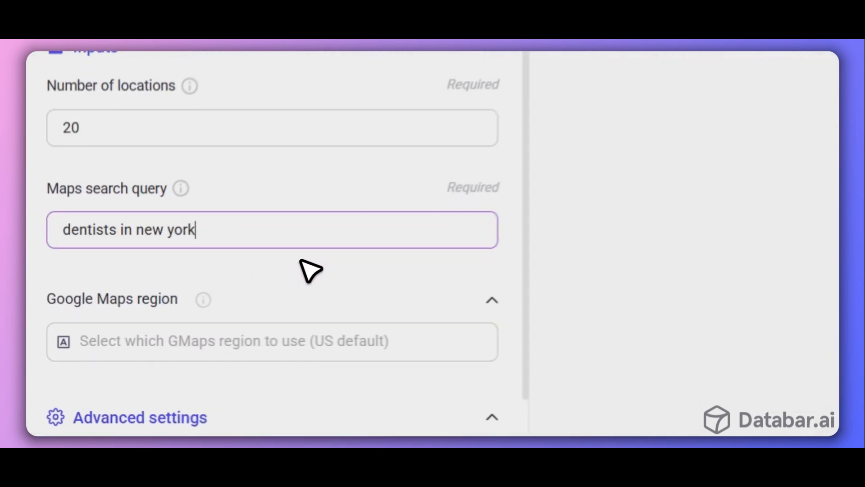
pyautogui.click(301, 261)
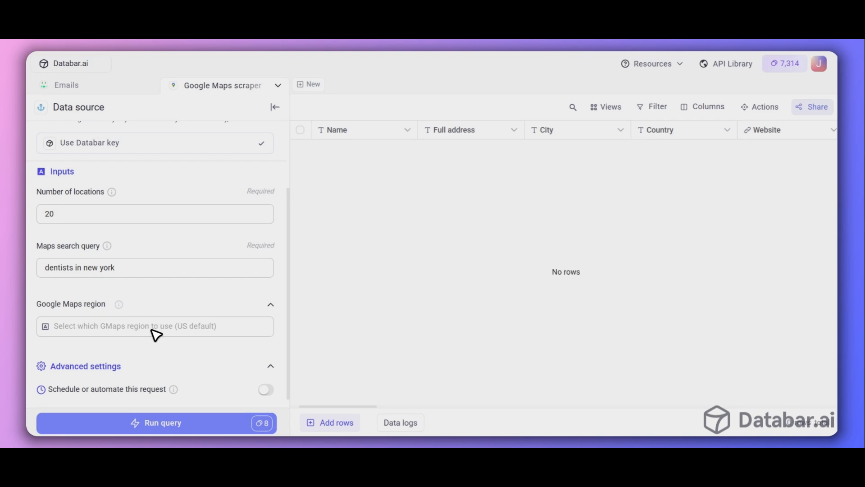
pyautogui.click(172, 421)
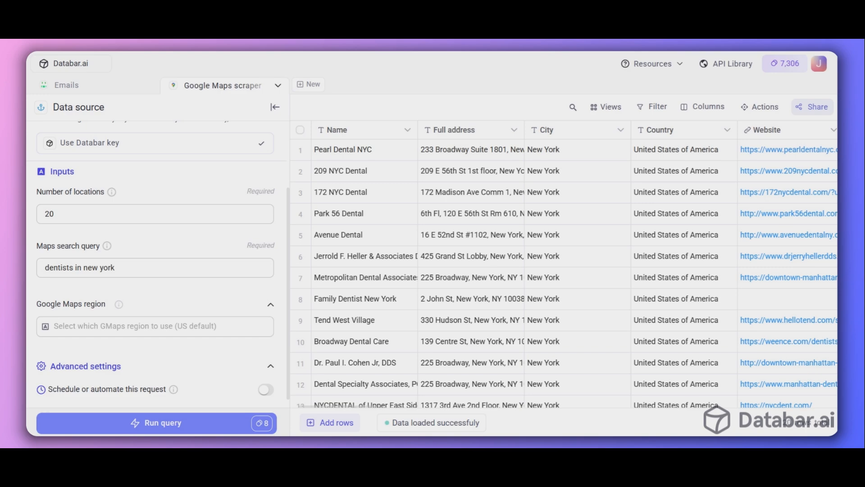
# Examine the scraped dentist listings across all columns, including website, phone, rating, reviews and location link, and down the rows.
pyautogui.moveTo(342, 406); pyautogui.dragTo(411, 406)
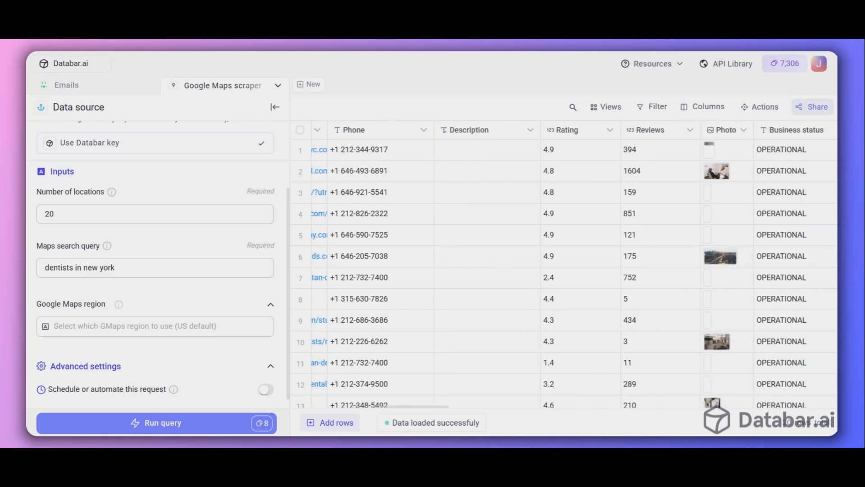
pyautogui.hscroll(2, 575, 265)
pyautogui.hscroll(1, 574, 265)
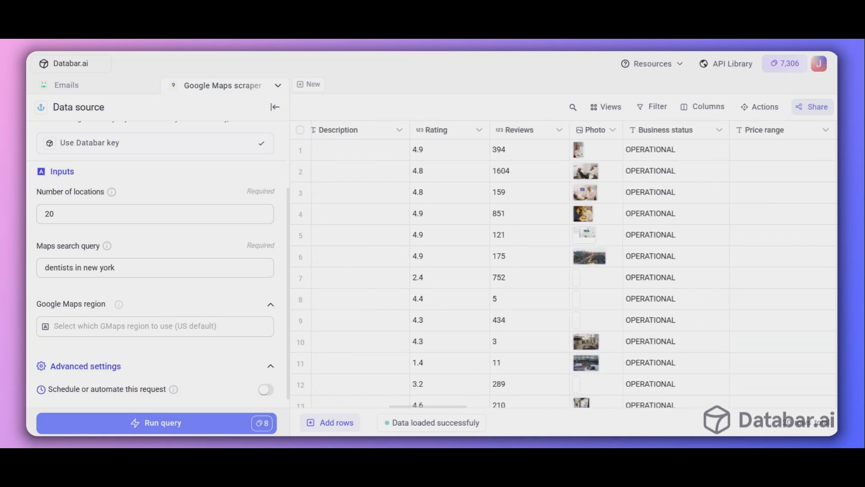
pyautogui.hscroll(5, 574, 265)
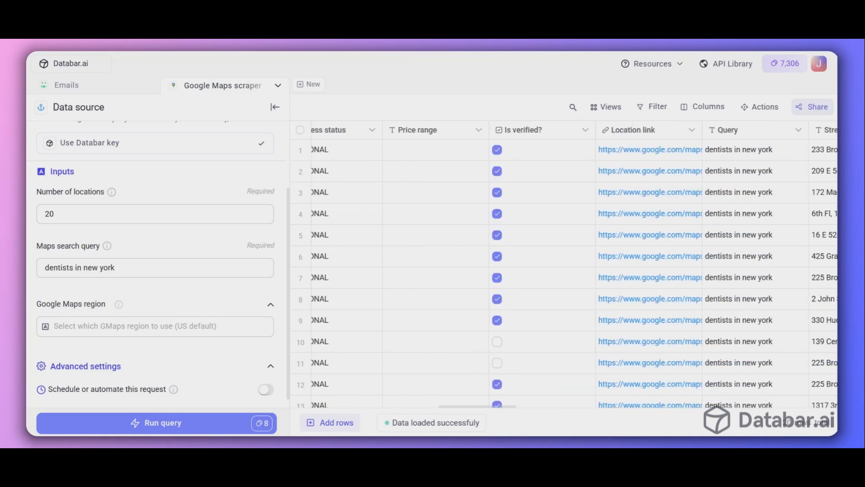
pyautogui.hscroll(-10, 574, 265)
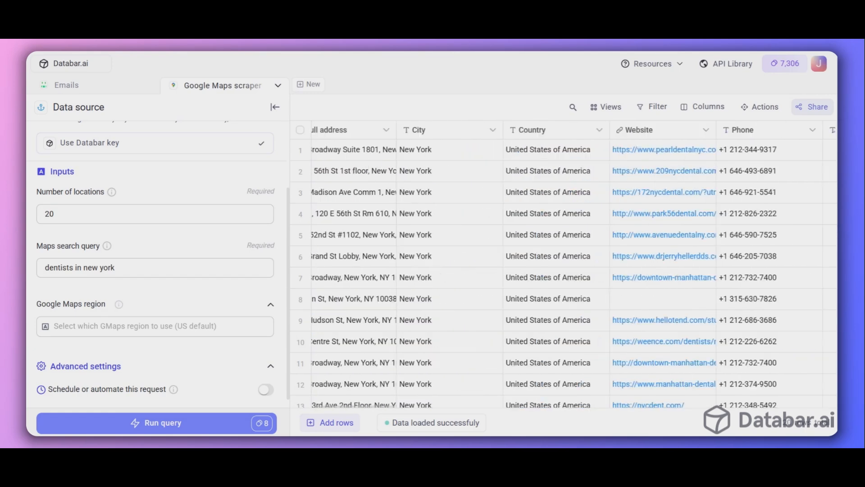
pyautogui.hscroll(-3, 574, 265)
pyautogui.scroll(-3, 469, 292)
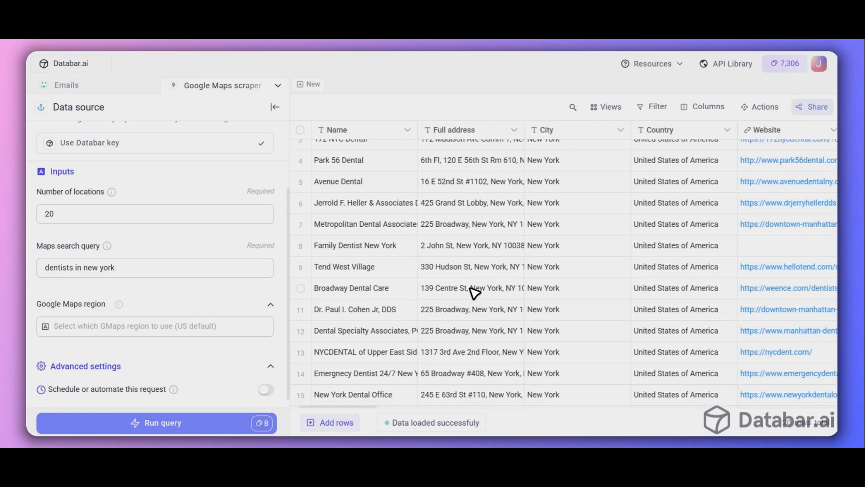
pyautogui.scroll(3, 473, 295)
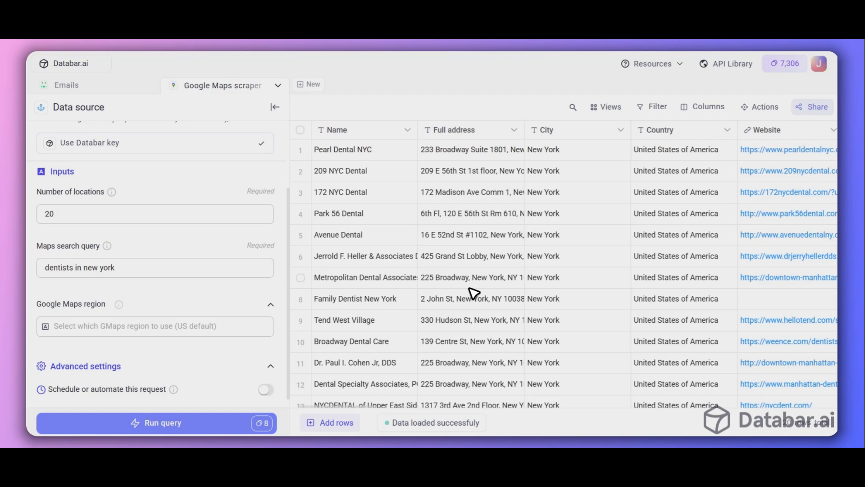